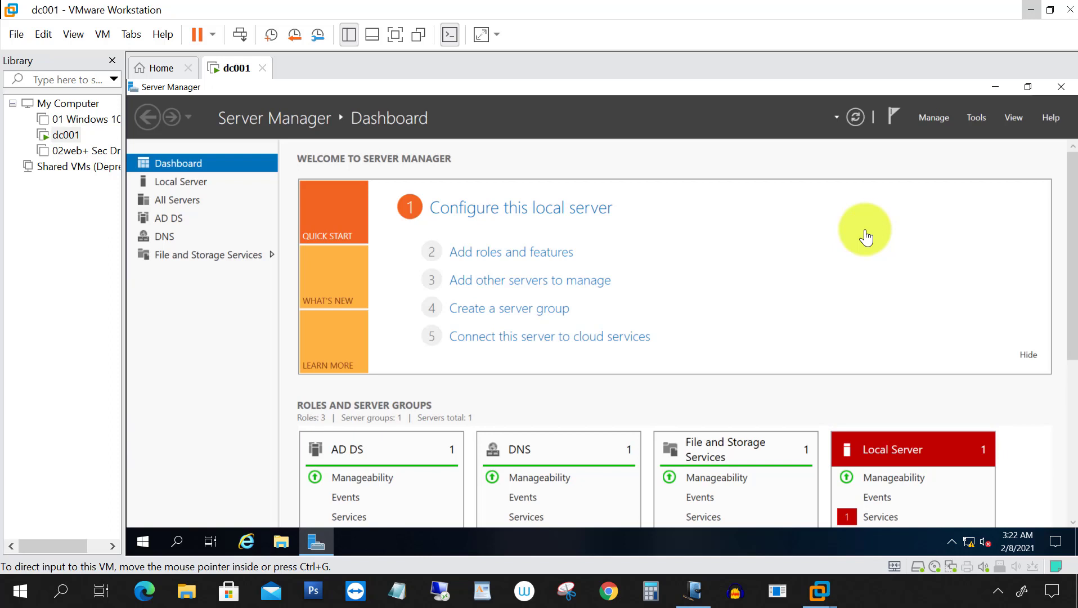
Start a new virtual machine with the Typical configuration, choosing to install the operating system later.
left_click(21, 40)
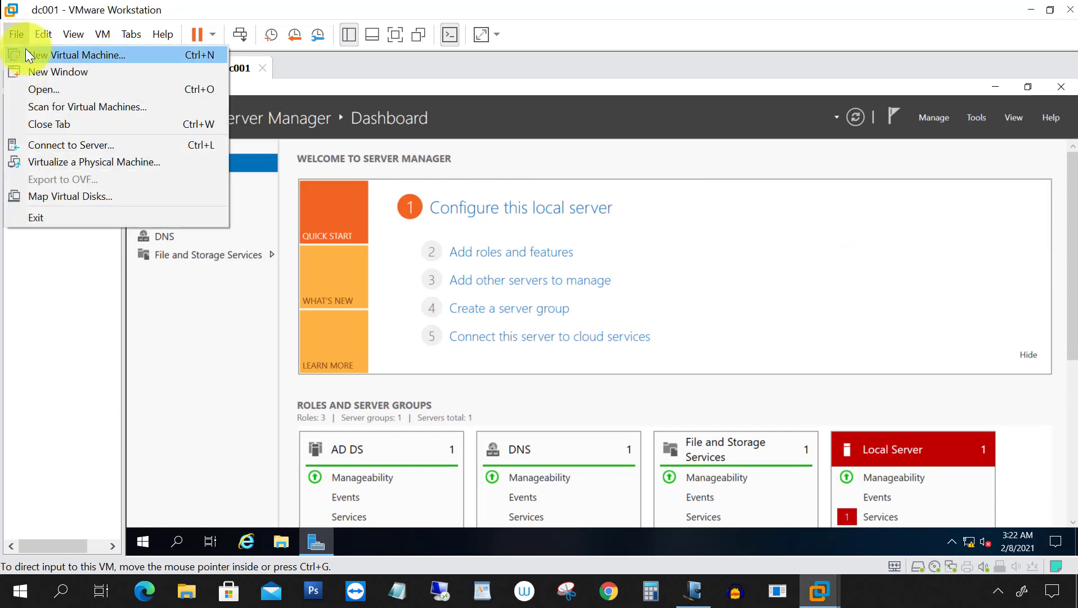
left_click(26, 51)
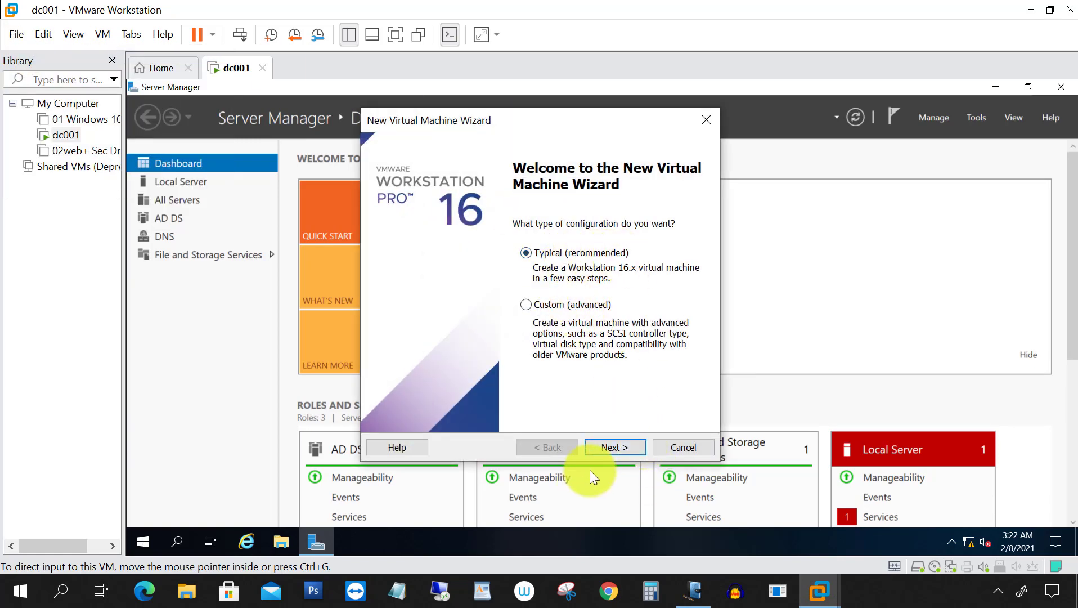
left_click(615, 448)
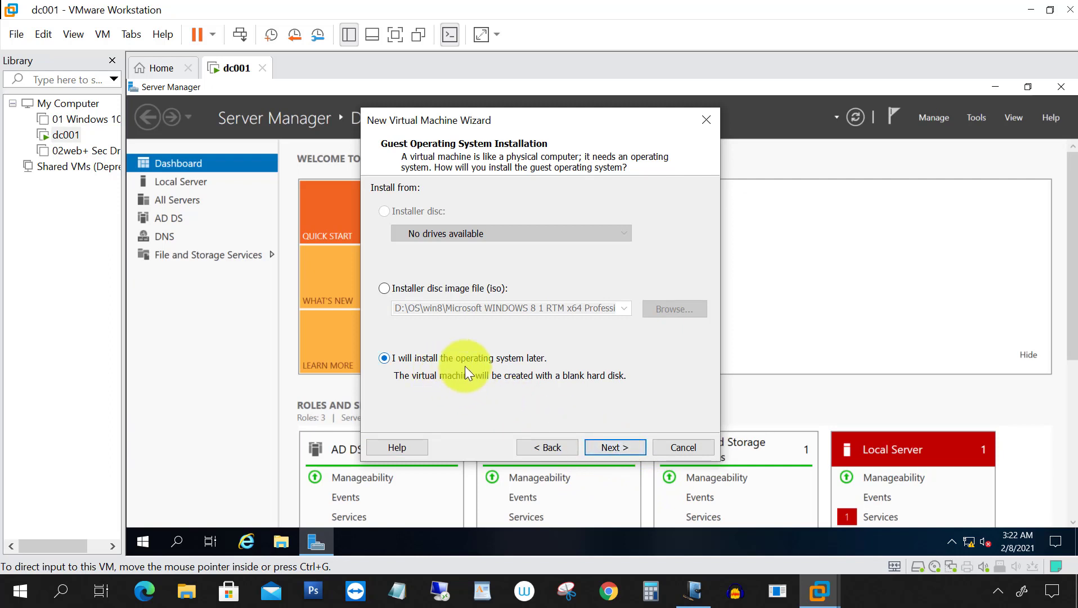
left_click(603, 448)
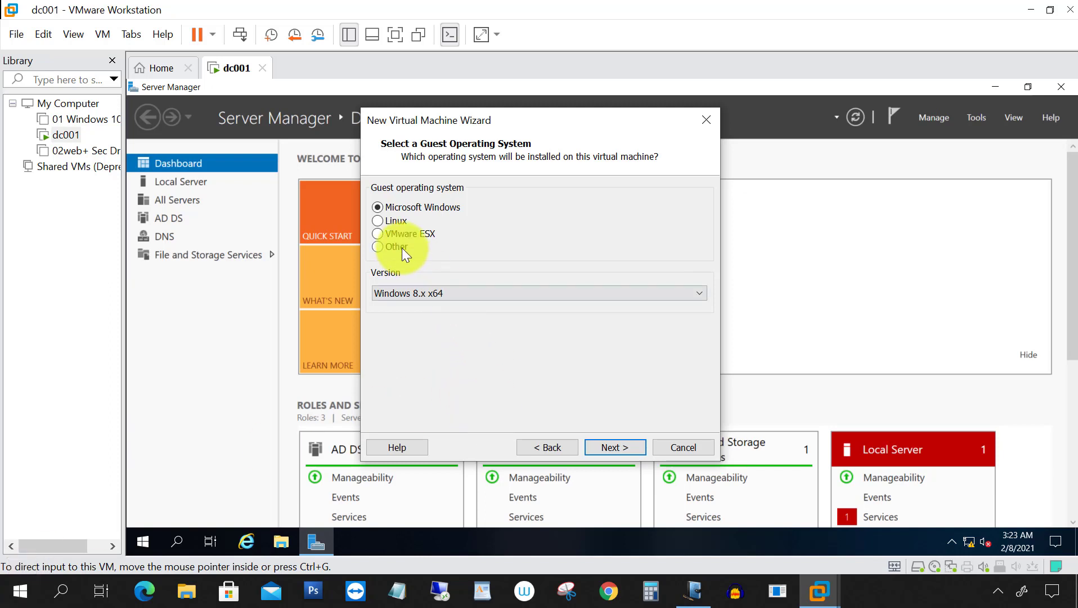
Set the guest operating system to Microsoft Windows, version Windows Server 2019.
left_click(462, 292)
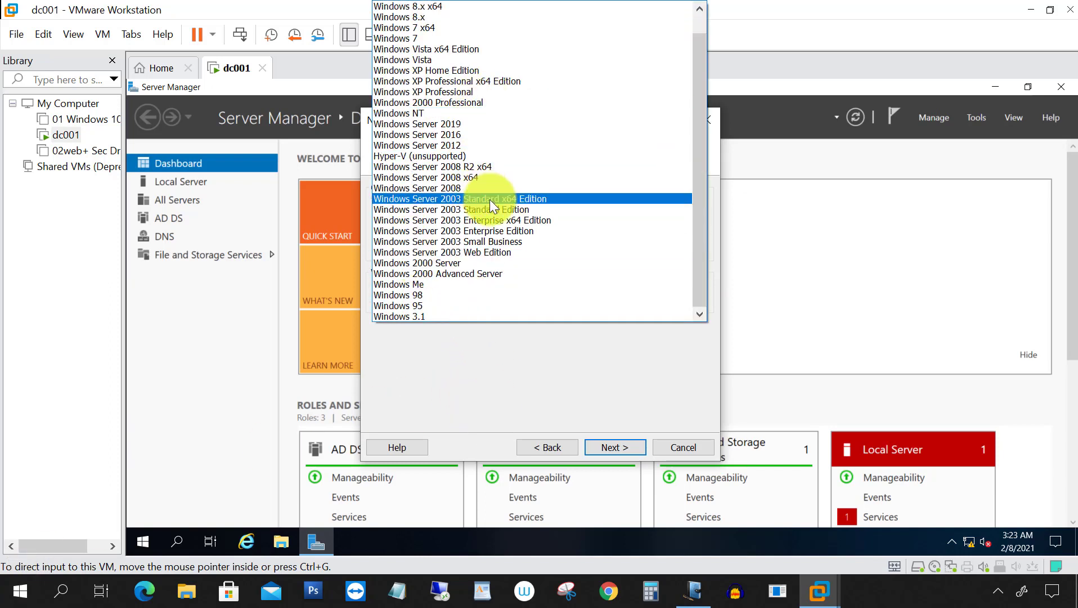
scroll(462, 48, "up", 1)
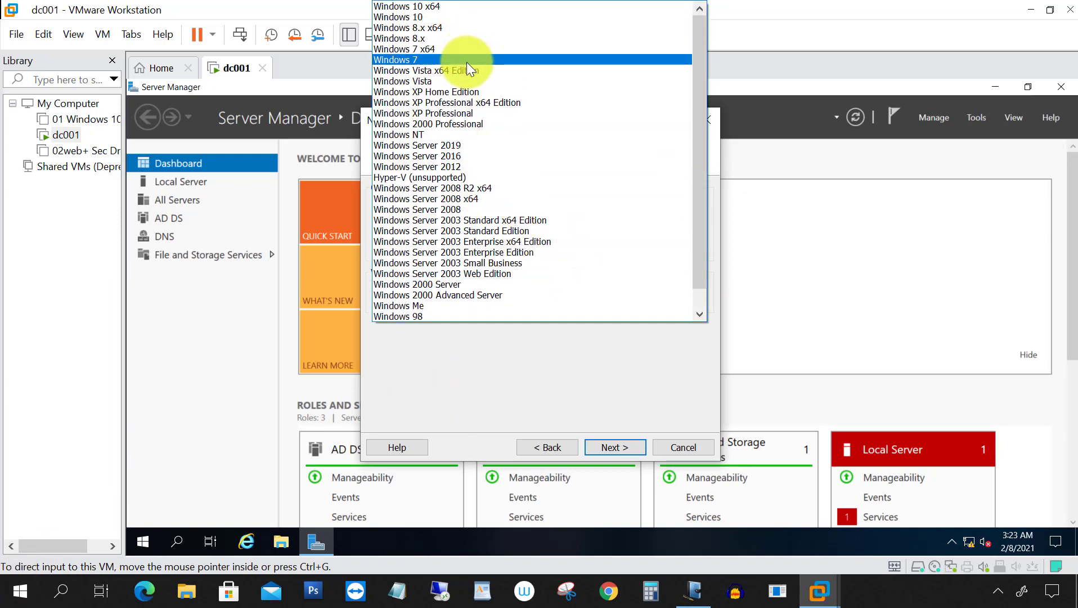
left_click(475, 147)
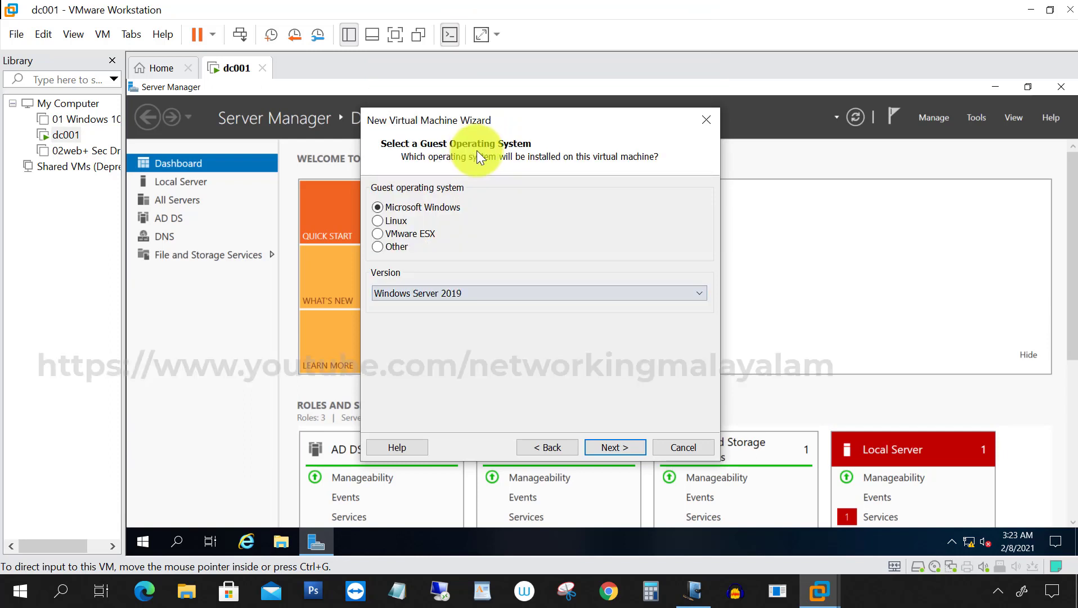
left_click(628, 448)
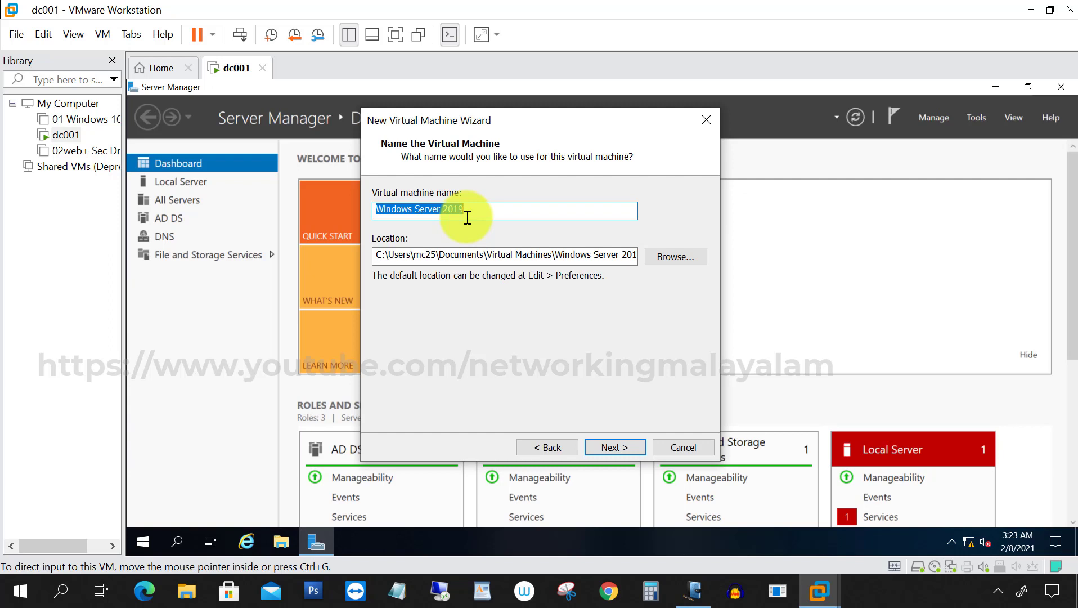
Name the virtual machine 01core and accept a 60 GB virtual disk split into multiple files.
type("01core")
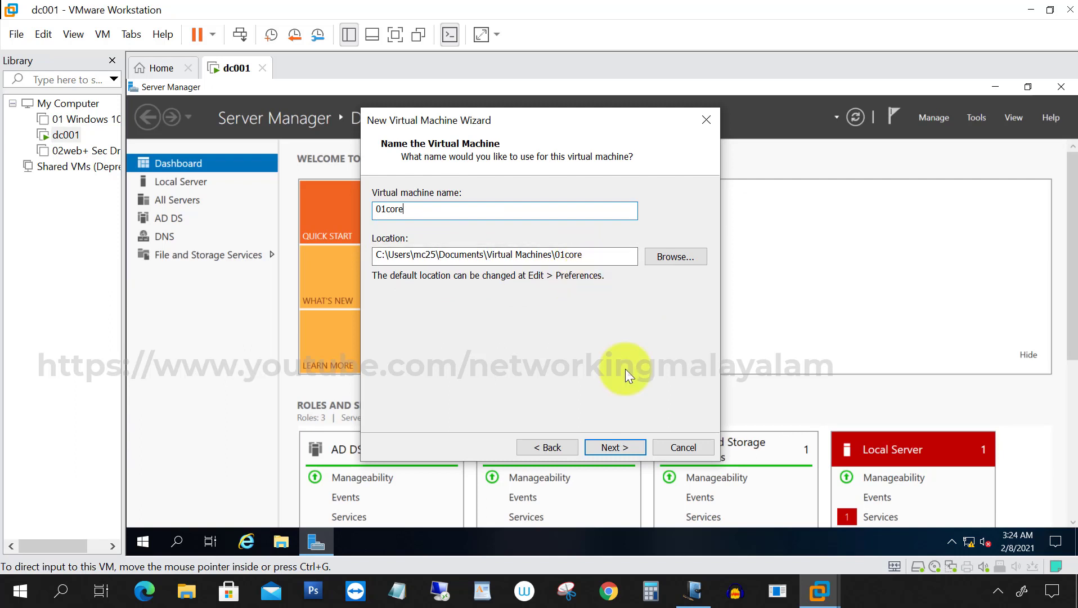
left_click(636, 452)
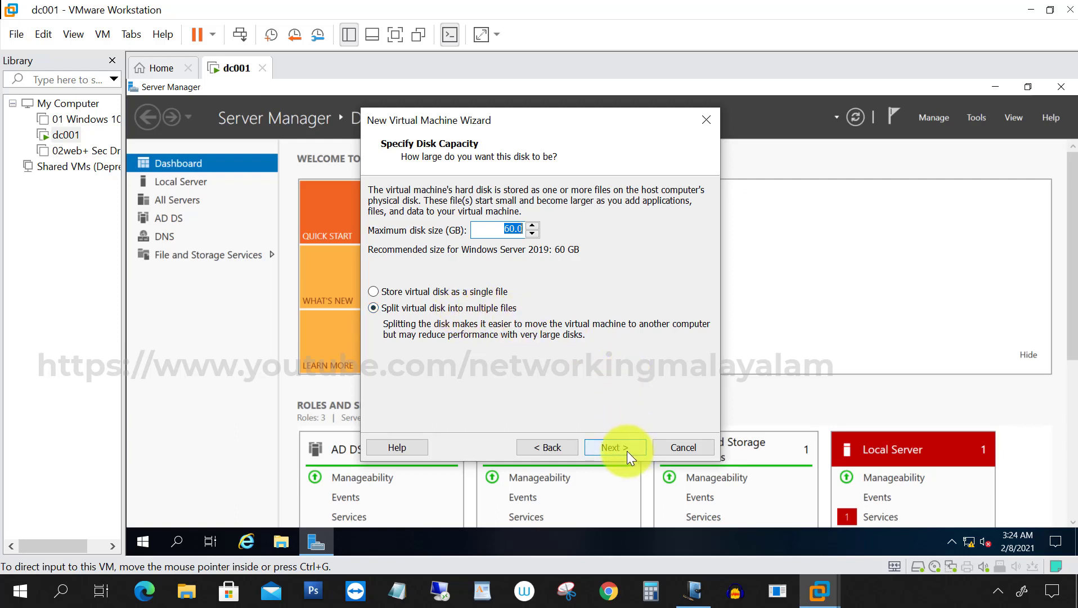
left_click(611, 447)
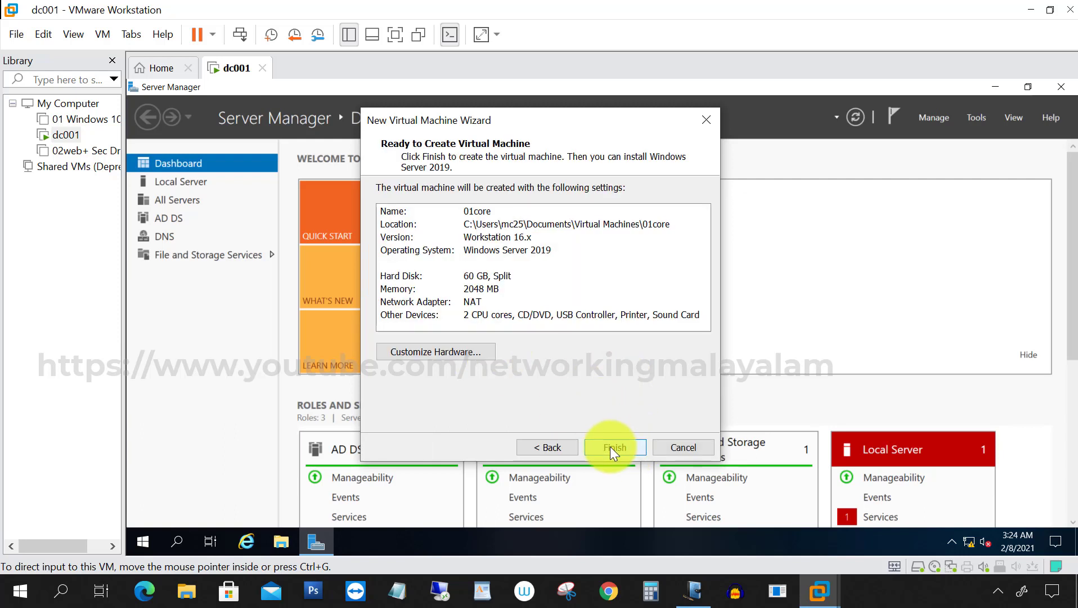
Customize the new machine's hardware by setting its network adapter to Host-only.
left_click(458, 358)
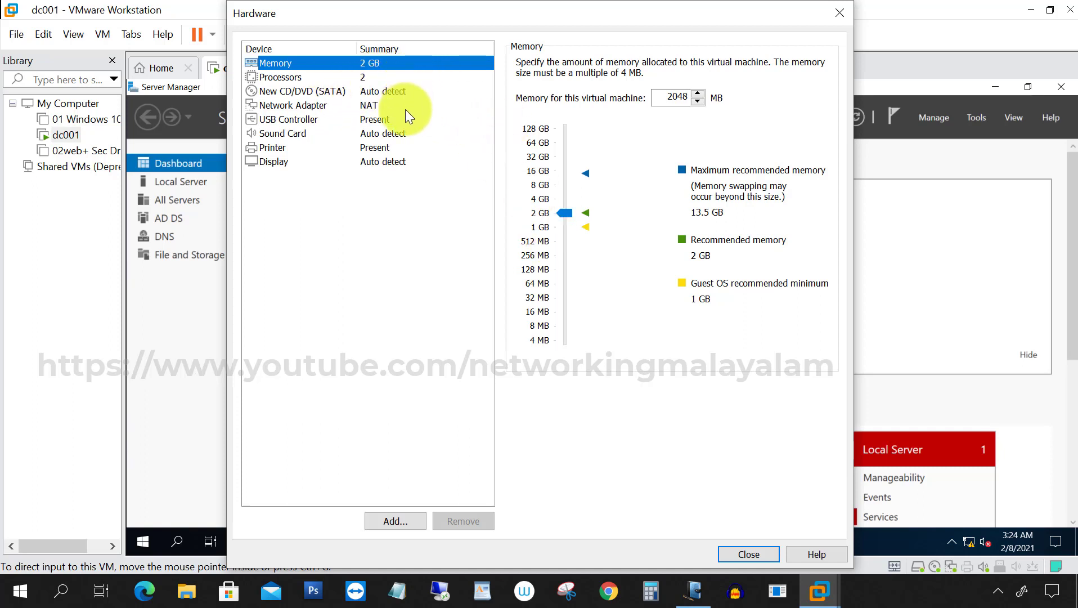
left_click(371, 110)
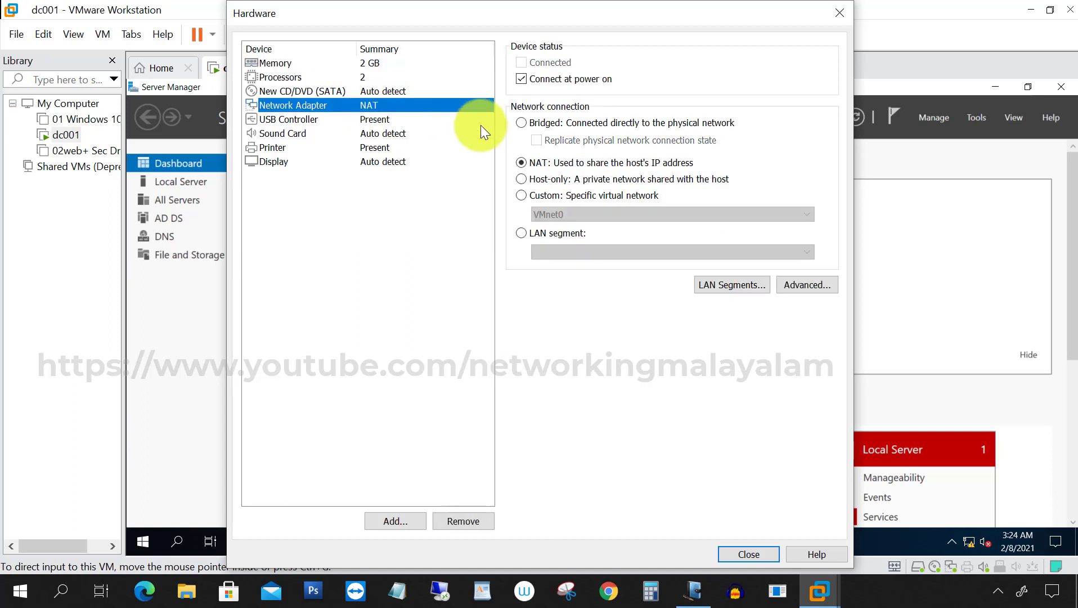
left_click(542, 183)
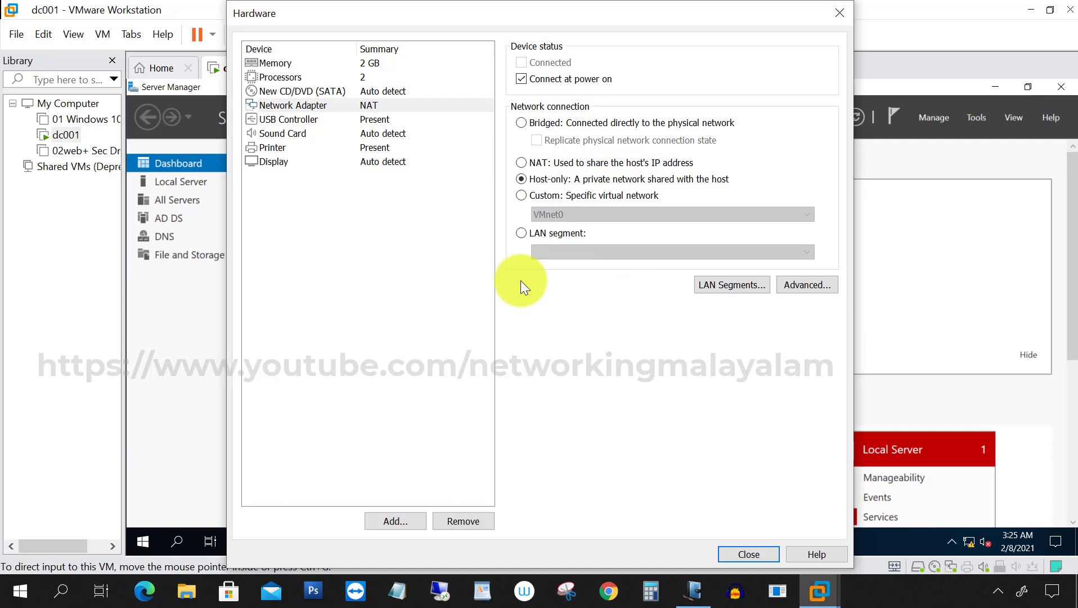
key("ctrl+2")
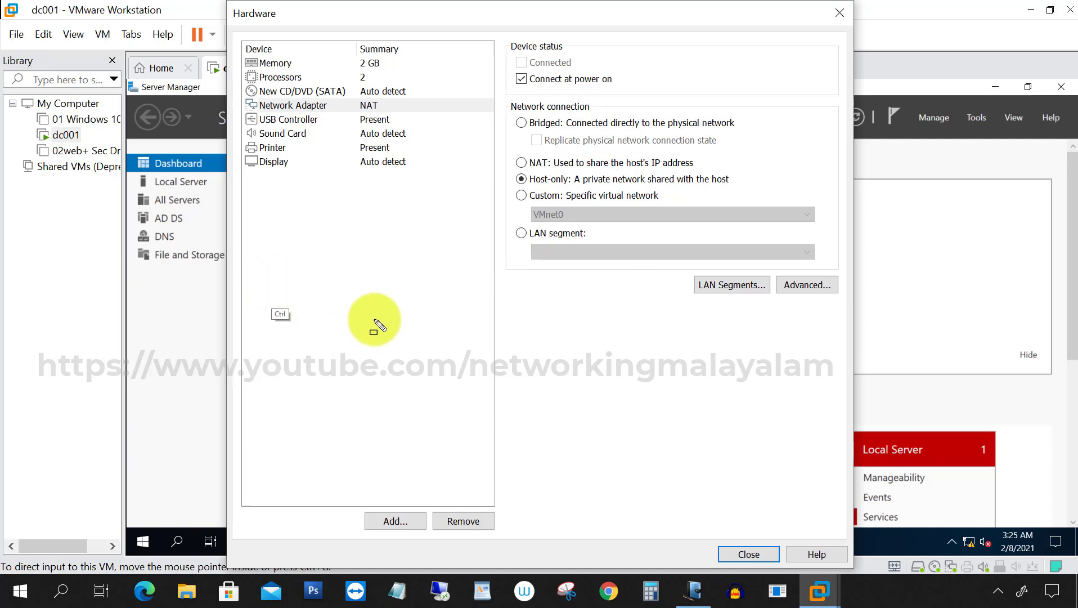
mouse_move(378, 308)
left_mouse_down()
mouse_move(385, 356)
mouse_move(416, 355)
left_mouse_up()
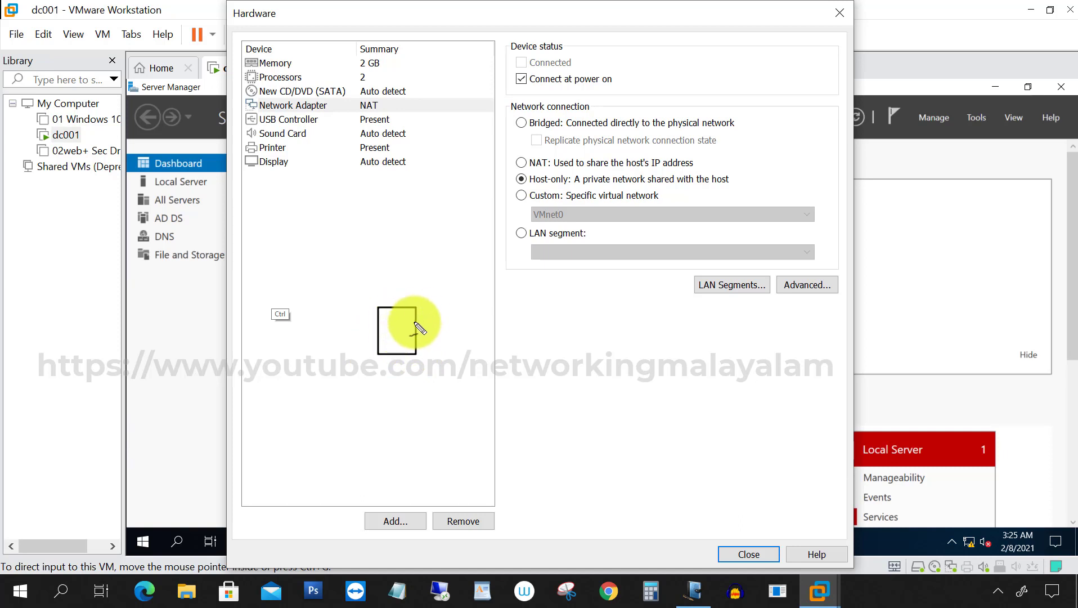
left_click_drag(388, 319, 411, 320)
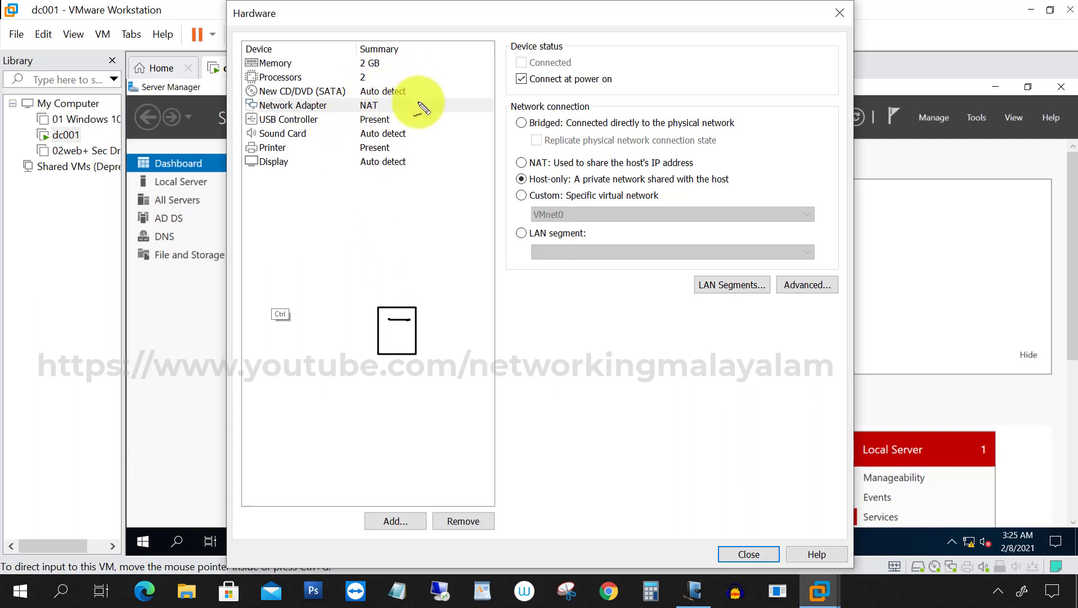
key("Escape")
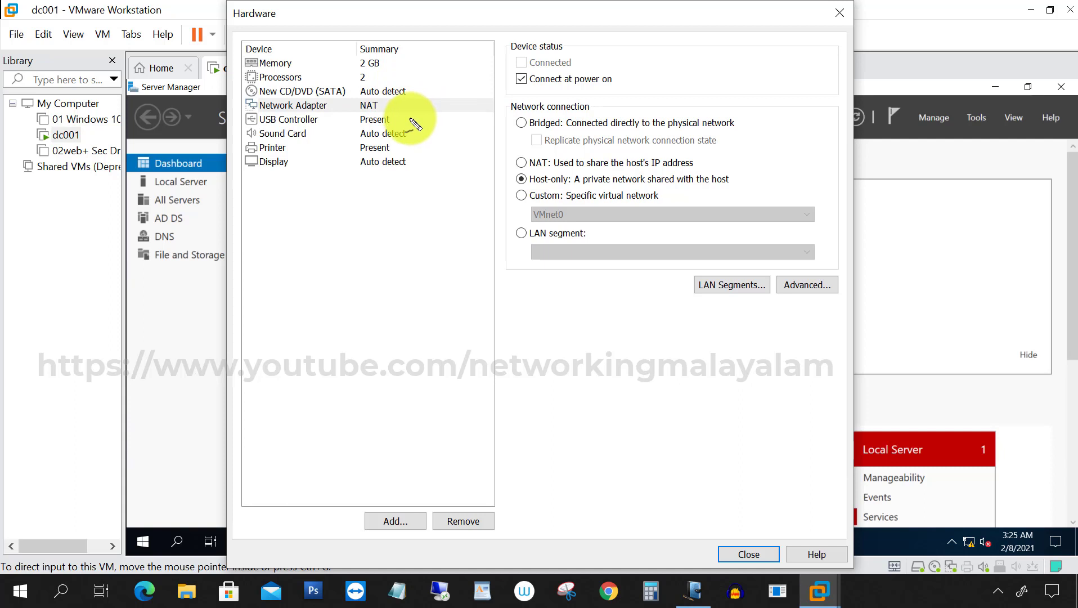
Set the virtual CD/DVD drive to use the ISO image D:\OS\Windows Server 2019.iso.
left_click(285, 91)
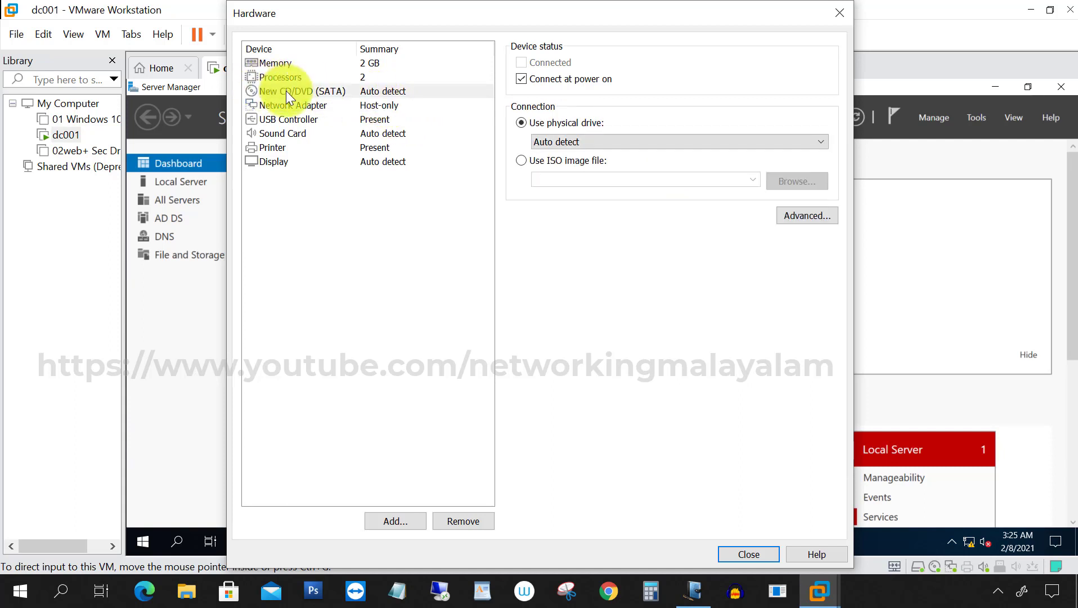
left_click(561, 161)
left_click(791, 185)
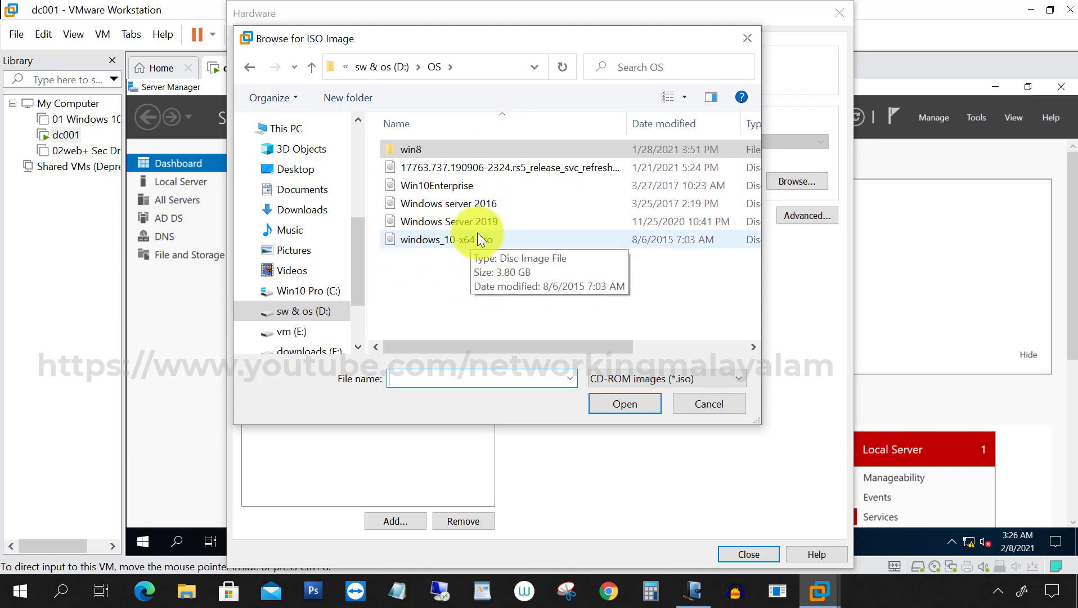
left_click(477, 222)
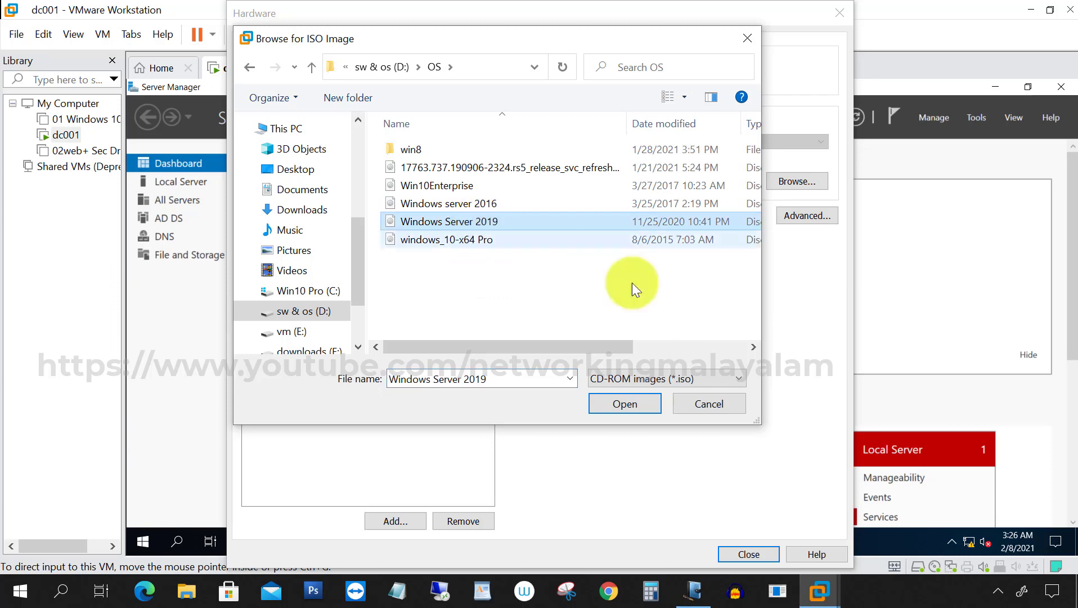
left_click(644, 405)
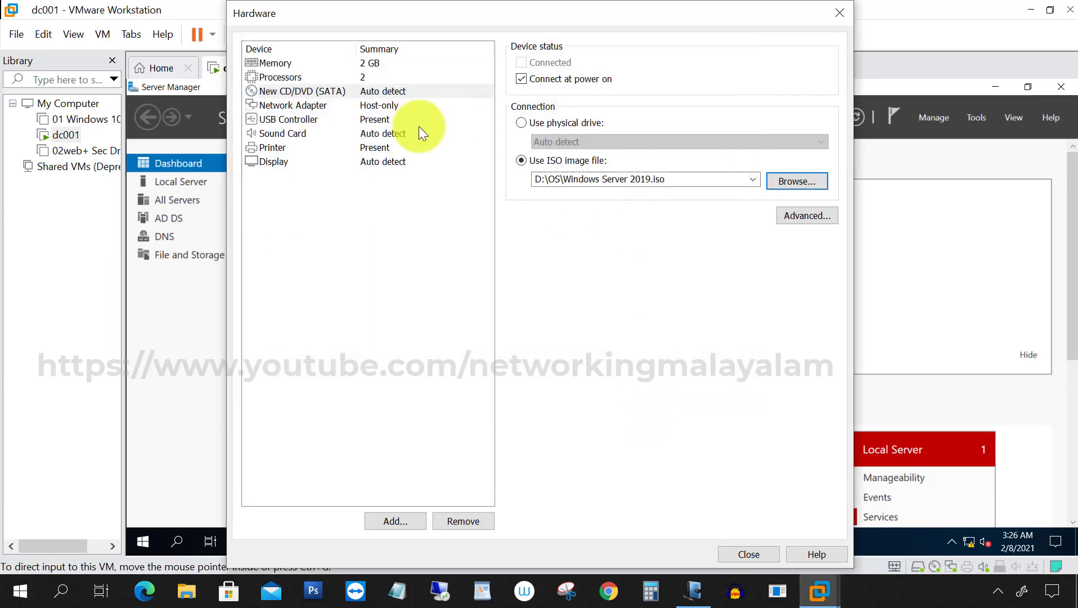
Close the hardware customization and finish creating the 01core virtual machine.
left_click(362, 296)
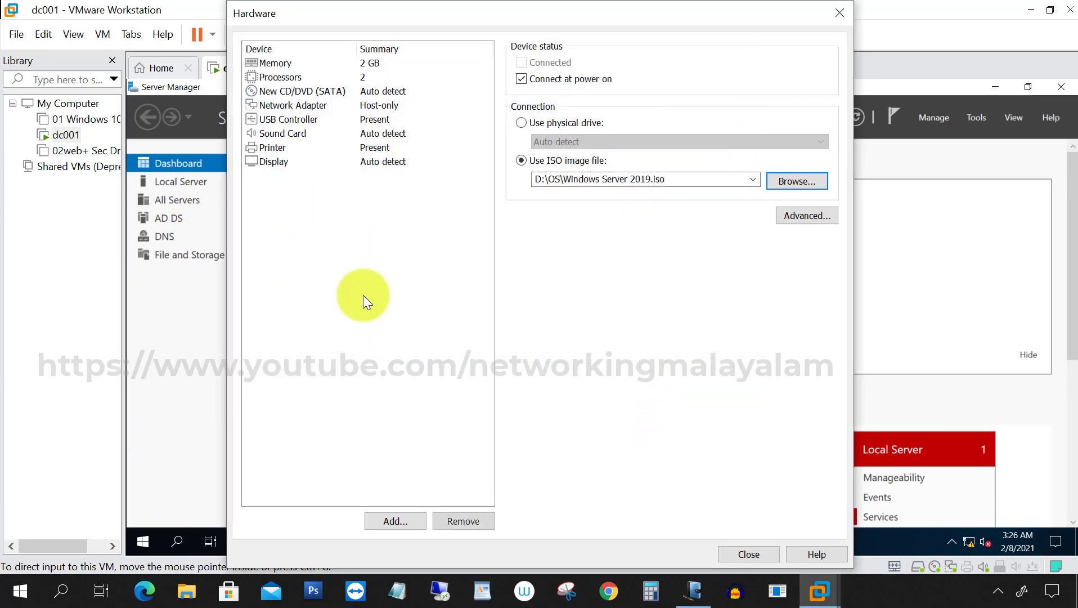
left_click(378, 92)
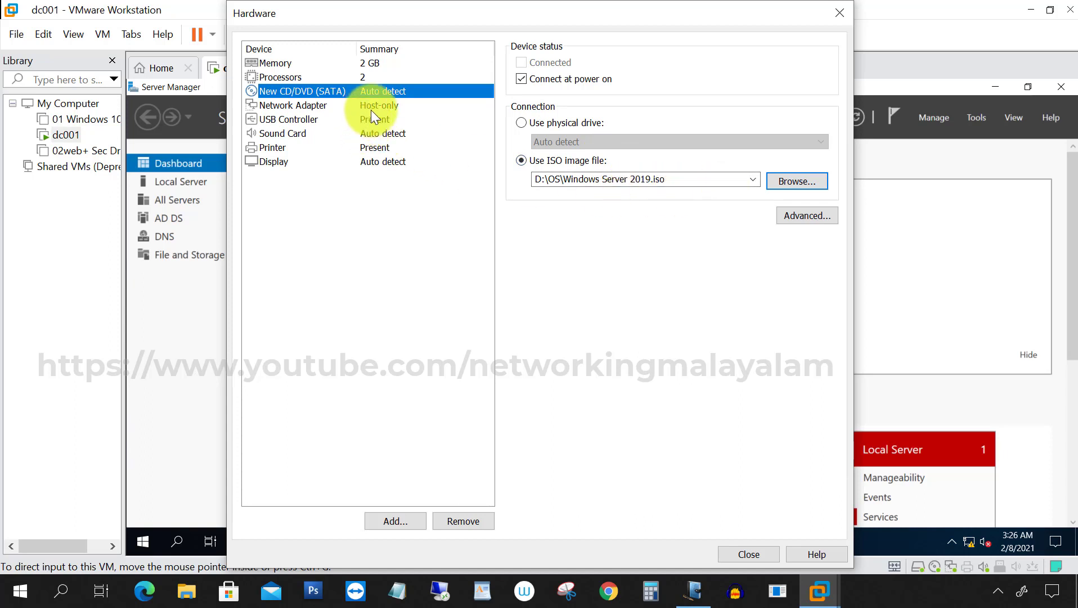
left_click(765, 556)
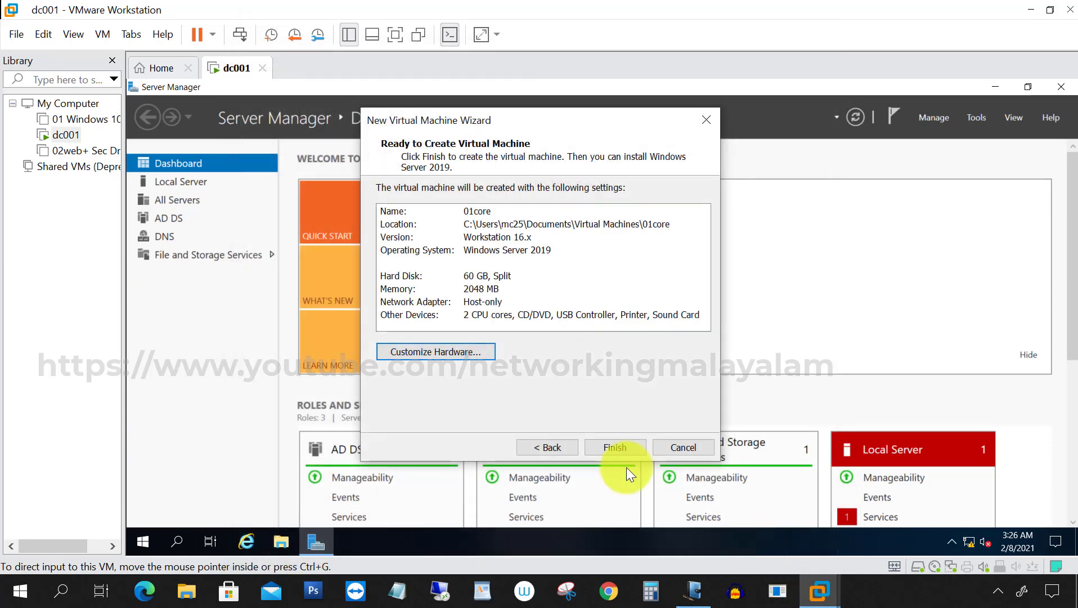
left_click(625, 450)
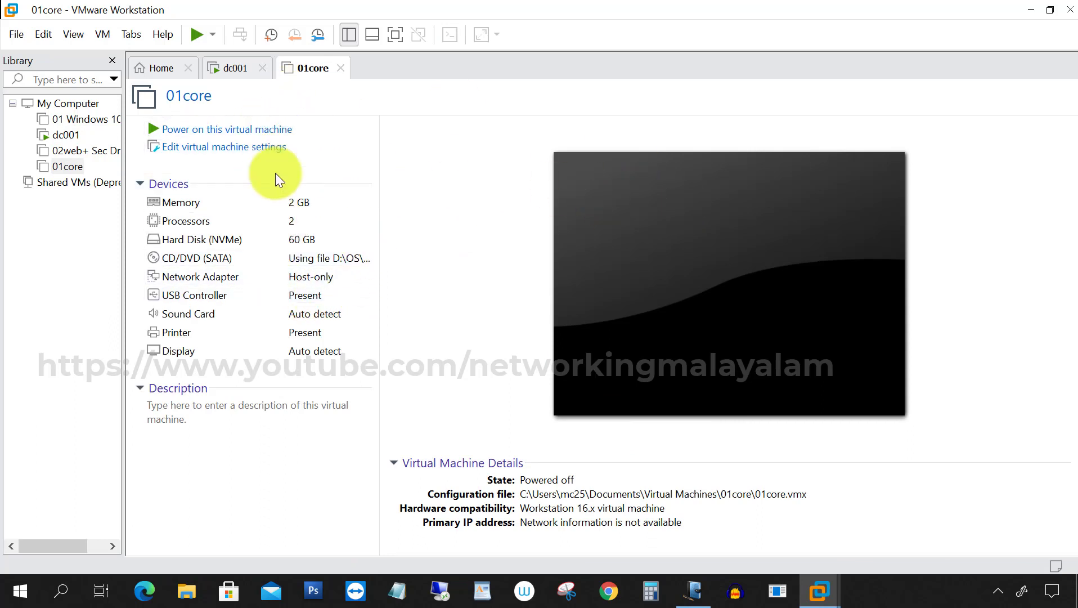
Check the CD/DVD settings of 01core and try to boot the machine from the installation image.
double_click(304, 260)
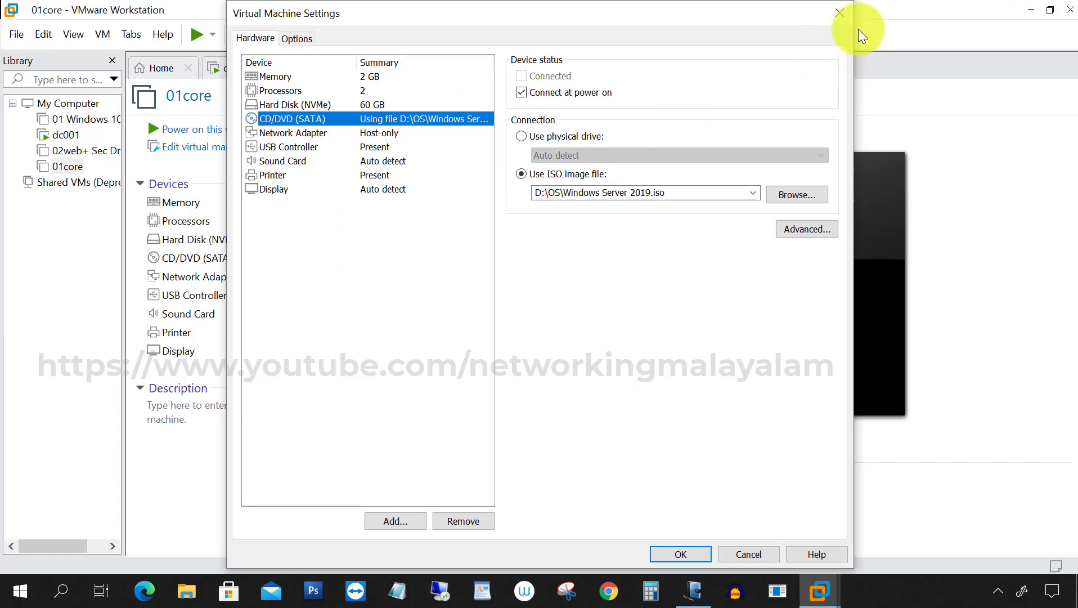
left_click(839, 12)
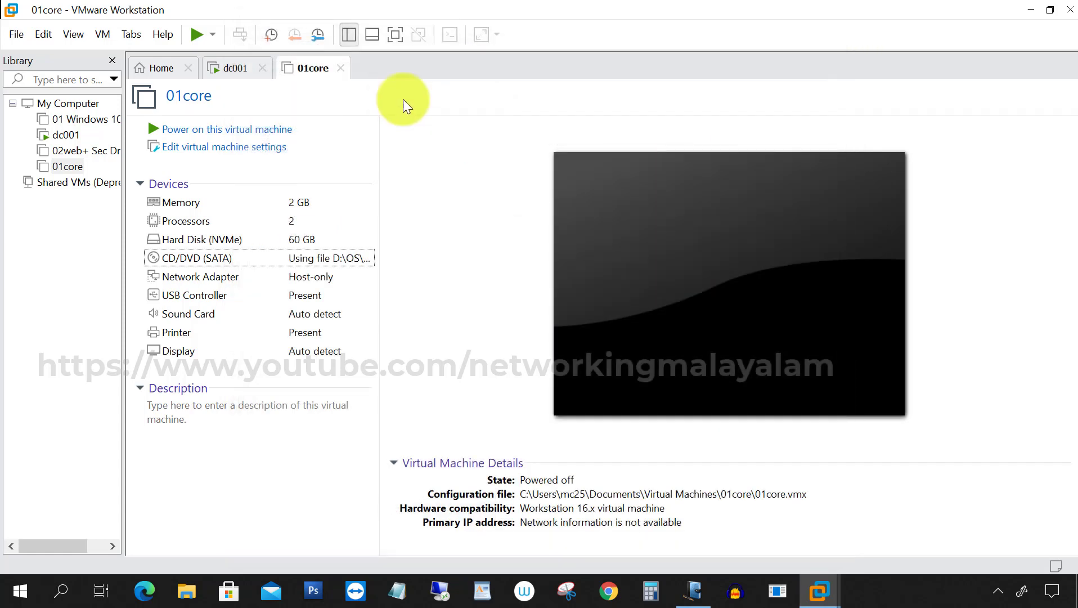
left_click(235, 135)
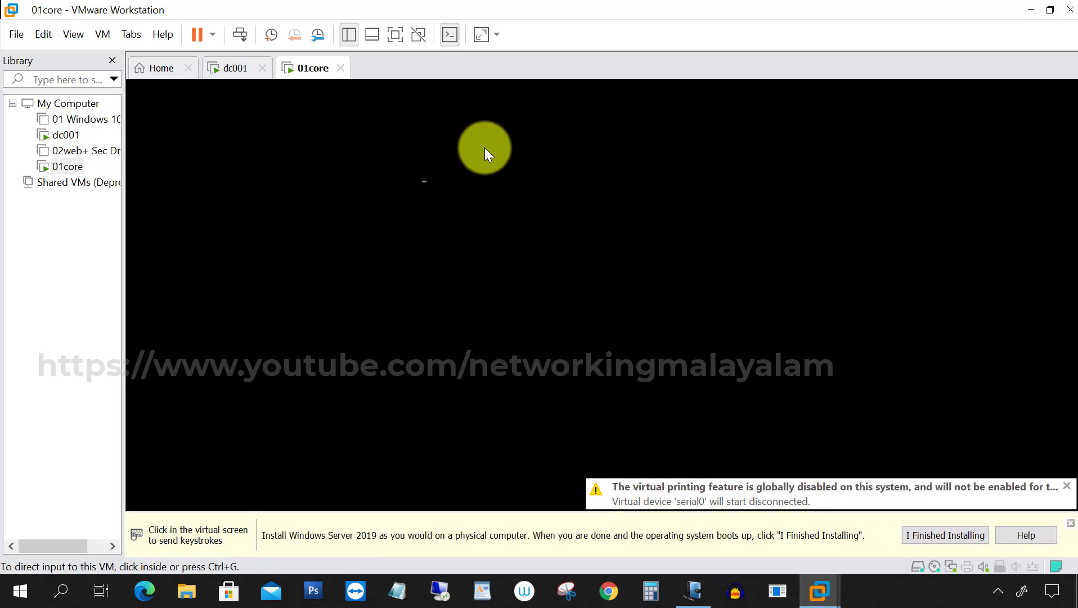
left_click(499, 156)
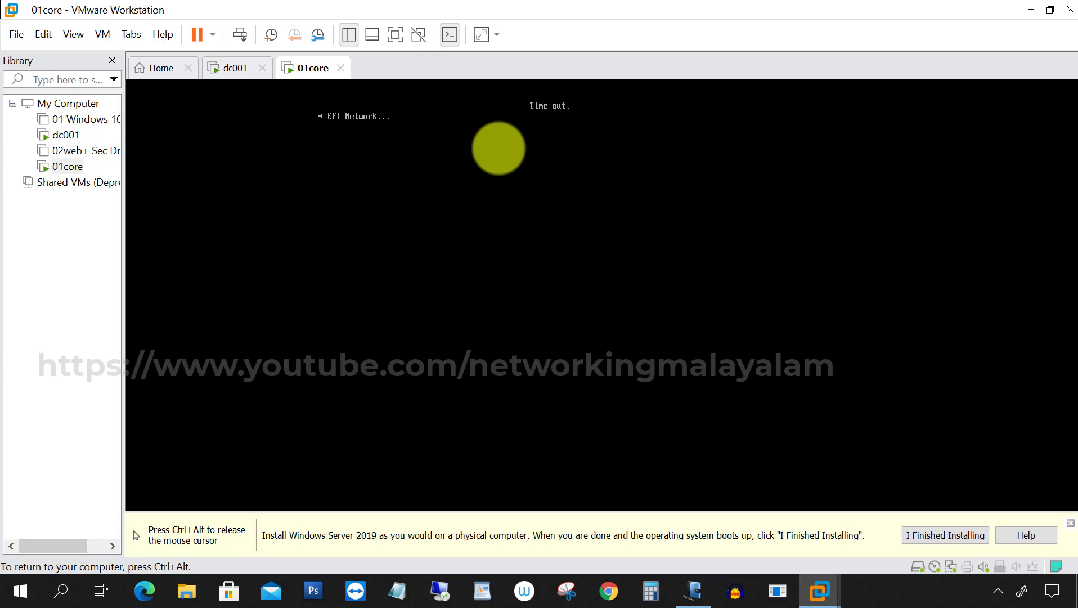
key("ctrl+alt")
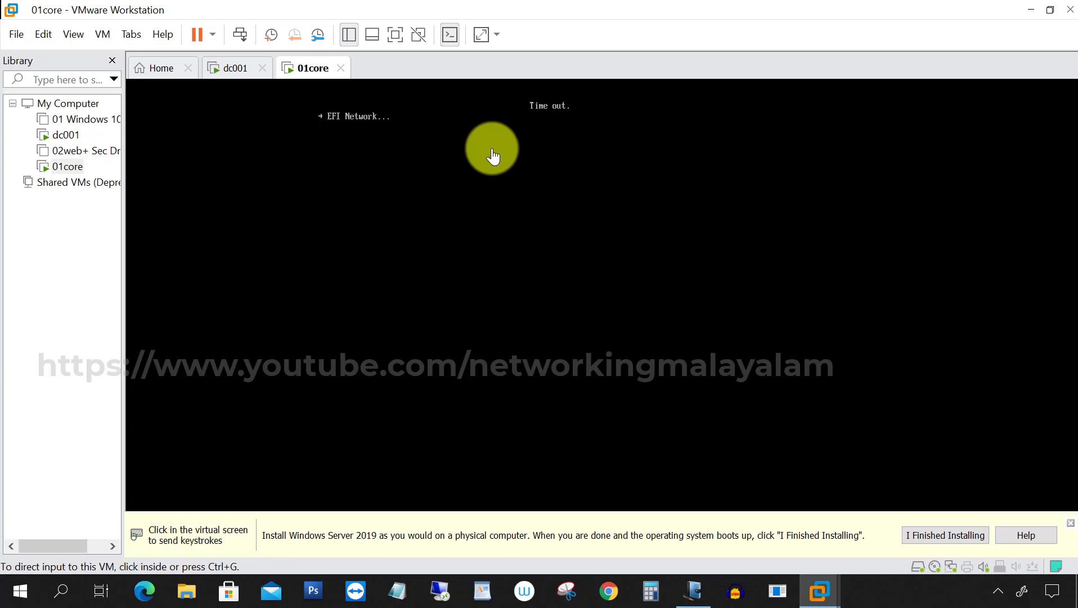
Close the running 01core virtual machine and power it off.
left_click(253, 72)
left_click(304, 70)
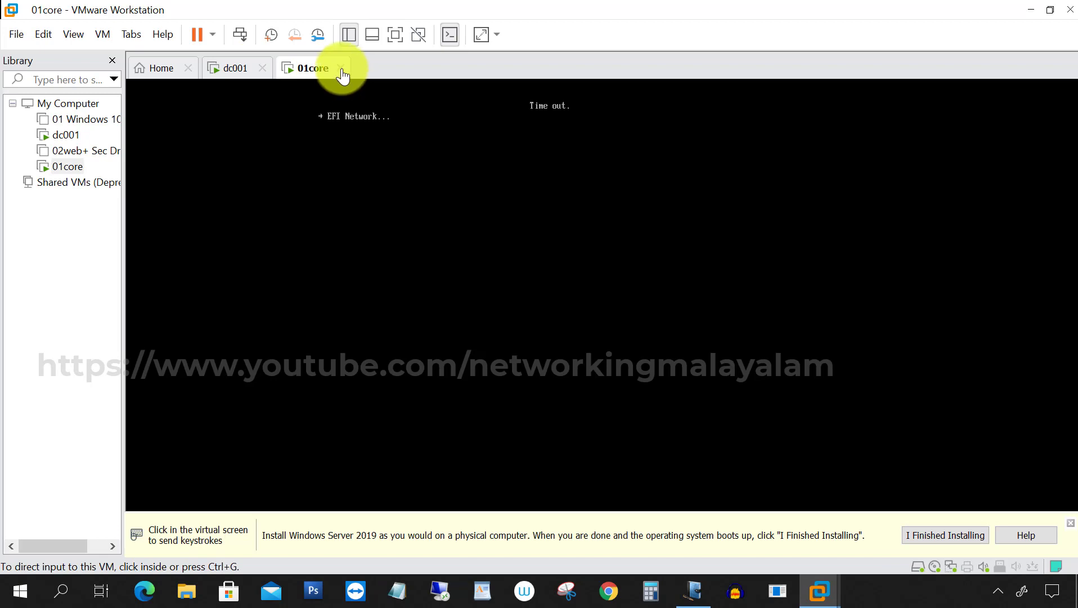
left_click(340, 68)
left_click(514, 323)
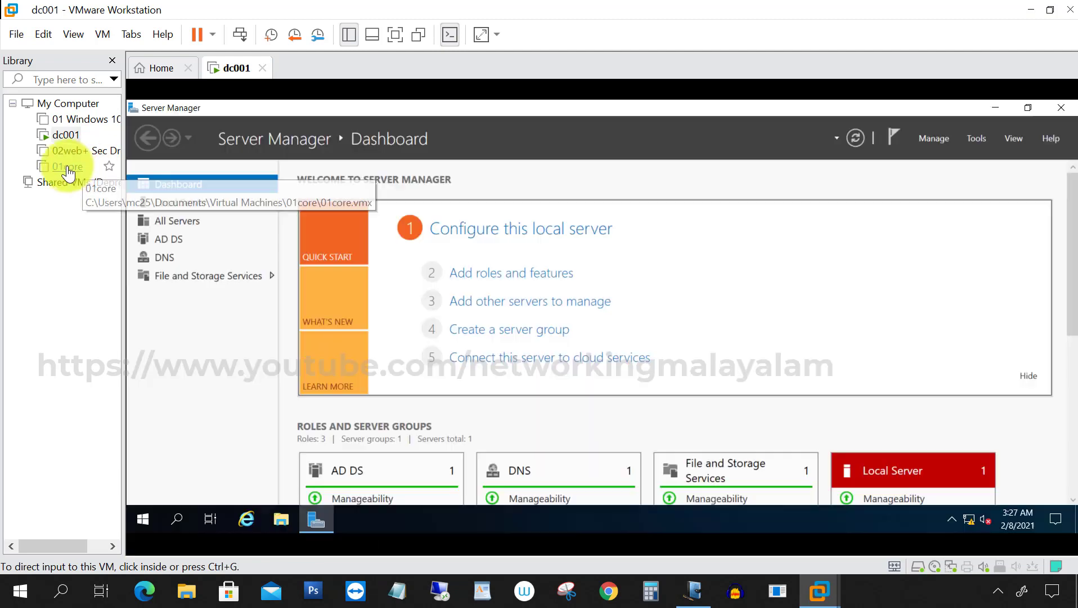
Reopen the 01core virtual machine from the library and power it on again.
left_click(68, 169)
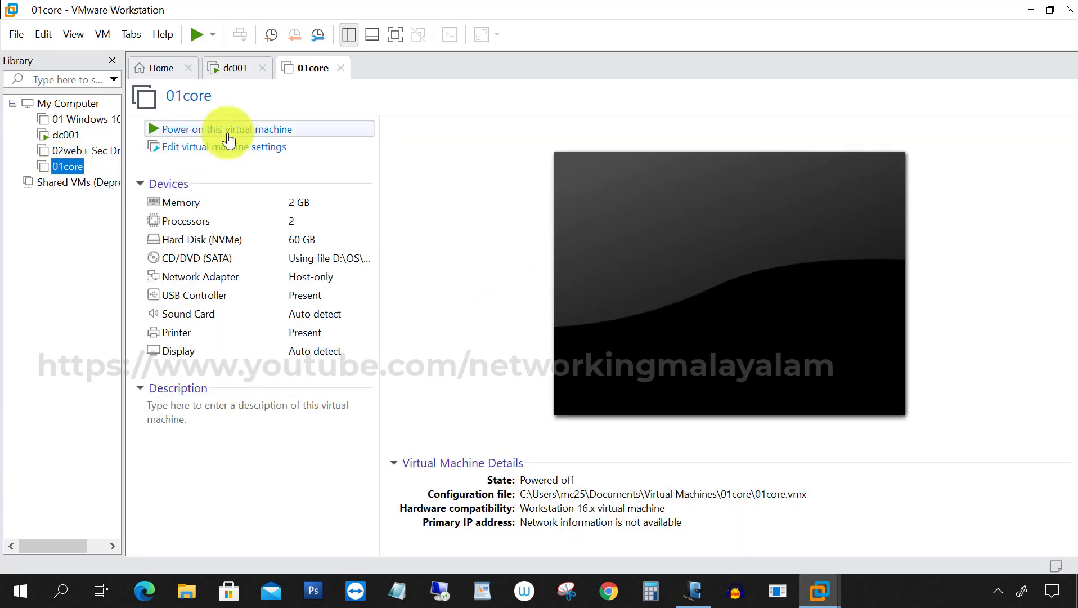
left_click(228, 134)
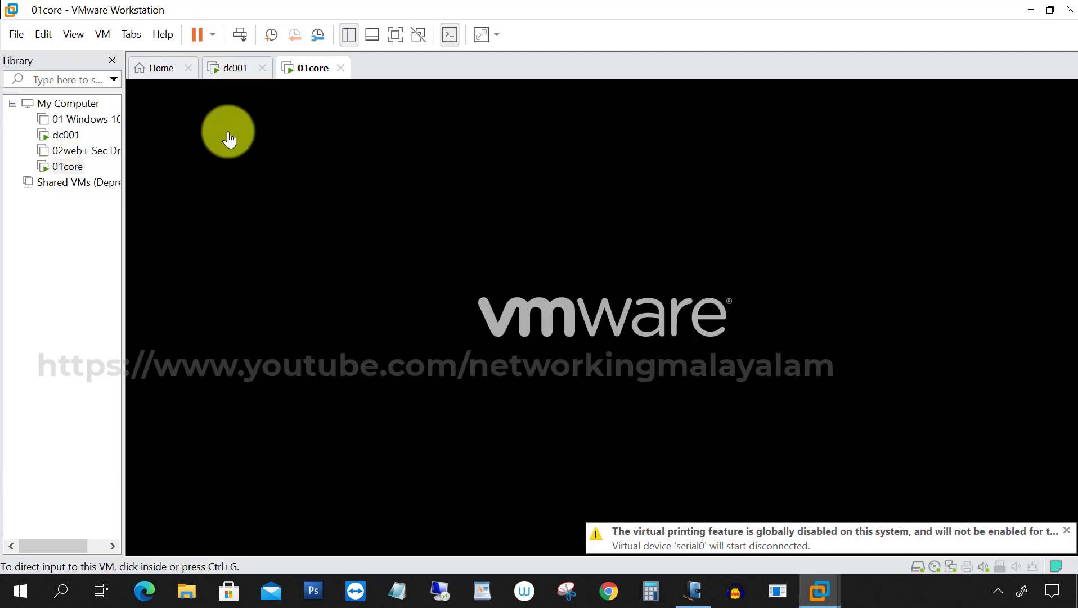
Boot the 01core virtual machine from the installation disc and show its console in full screen.
left_click(303, 376)
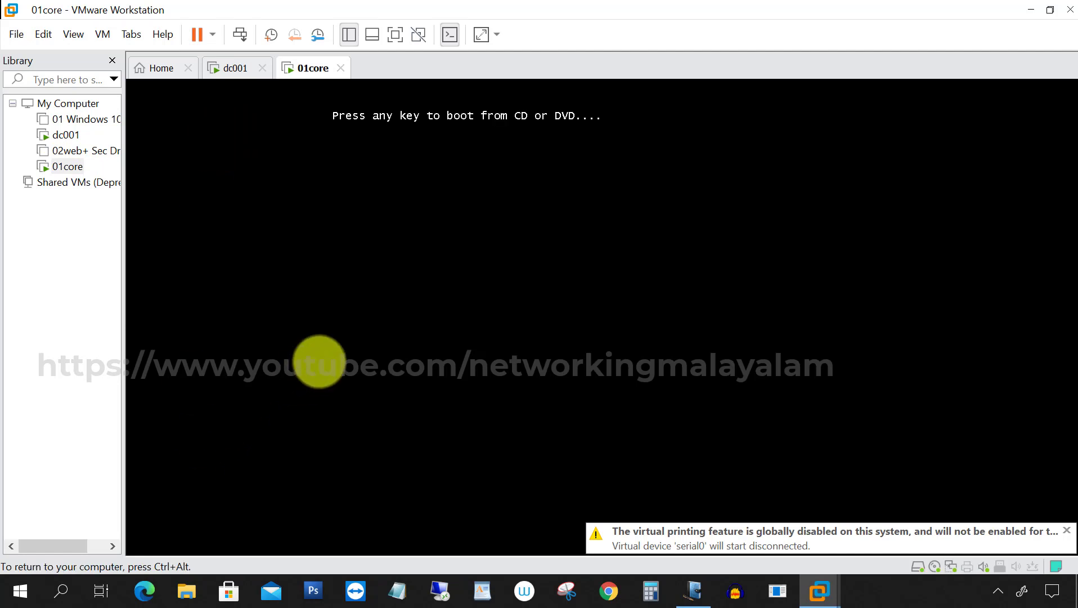
key("Return")
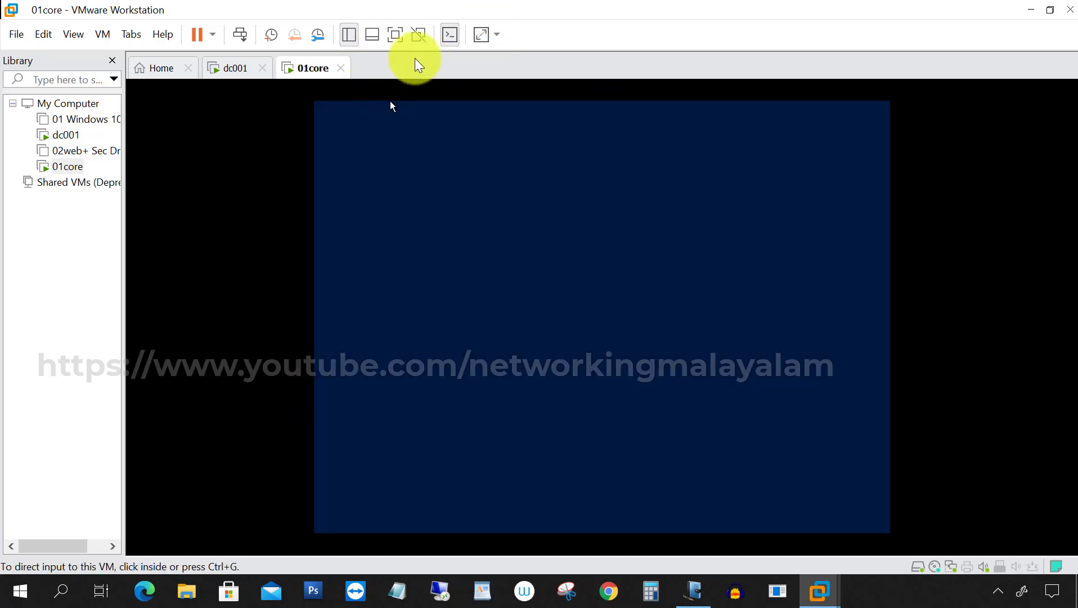
left_click(395, 34)
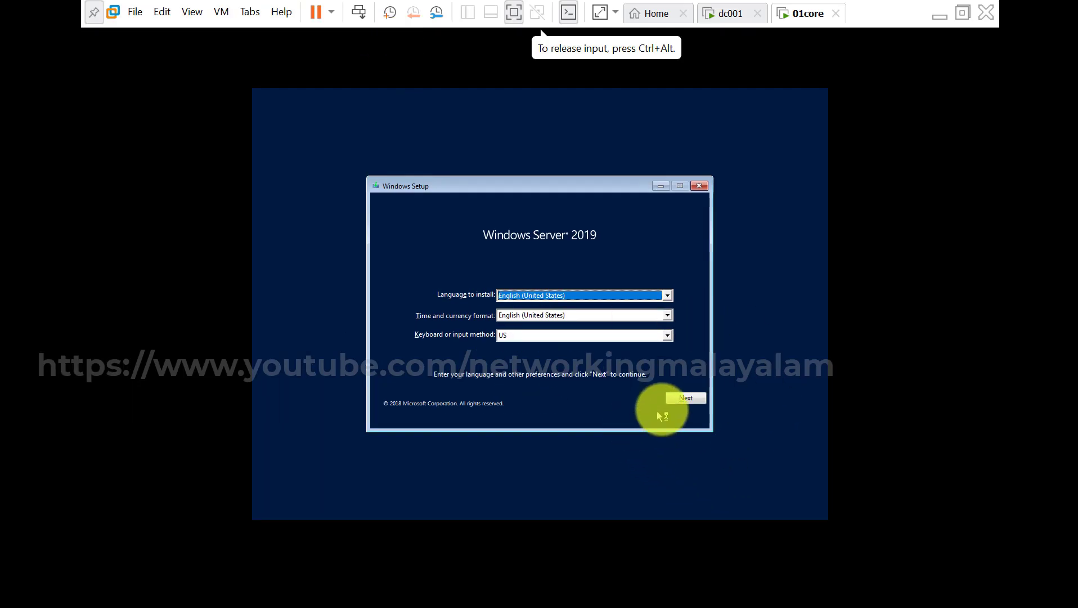
Start the Windows Server 2019 installation with English (United States) settings and widen the operating system name column.
left_click(681, 399)
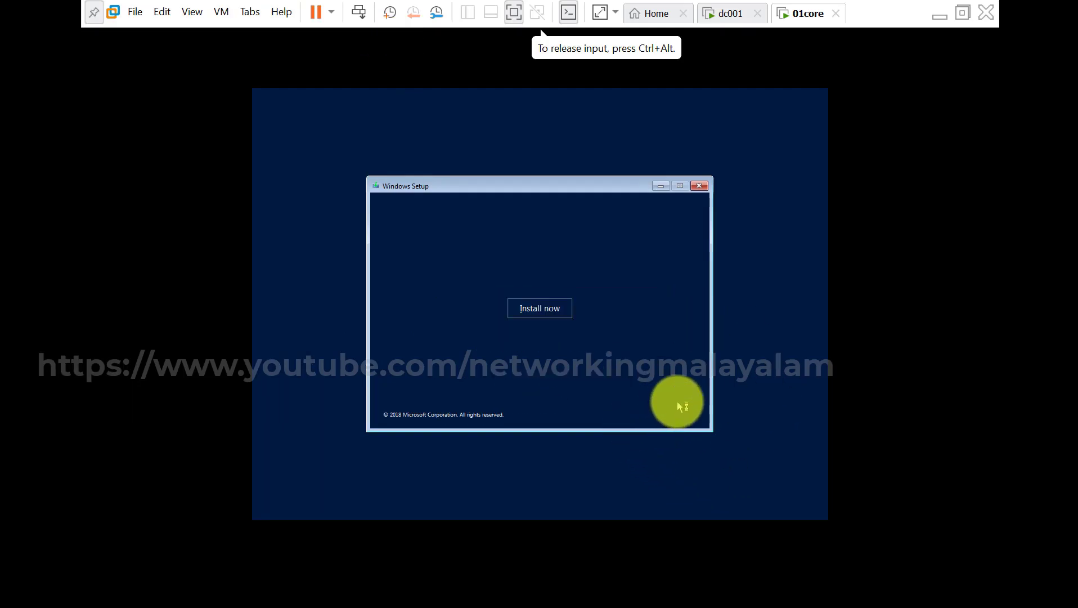
left_click(556, 312)
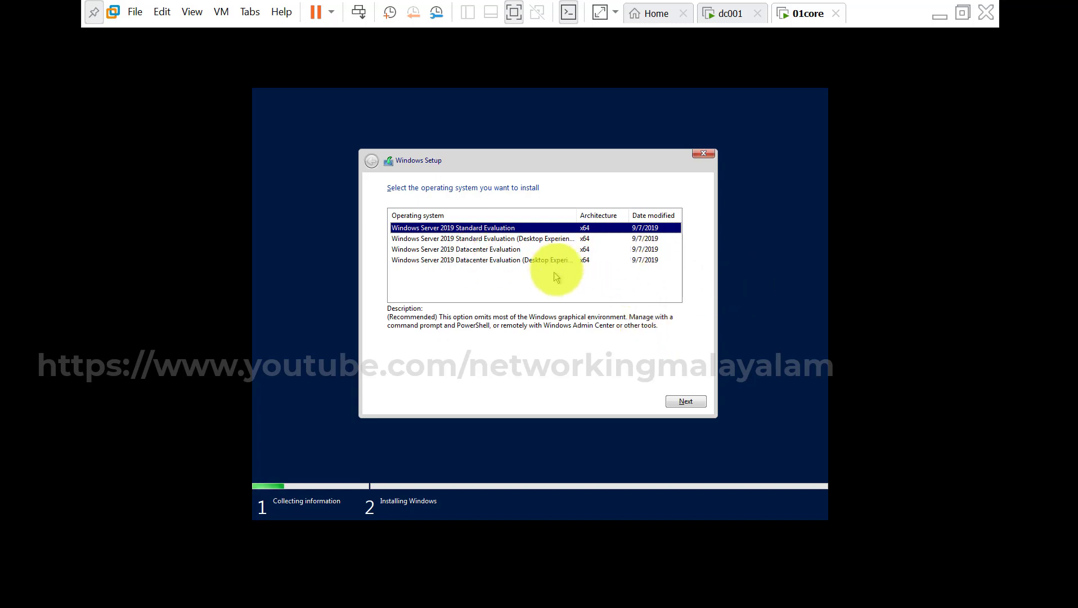
left_click_drag(578, 217, 598, 217)
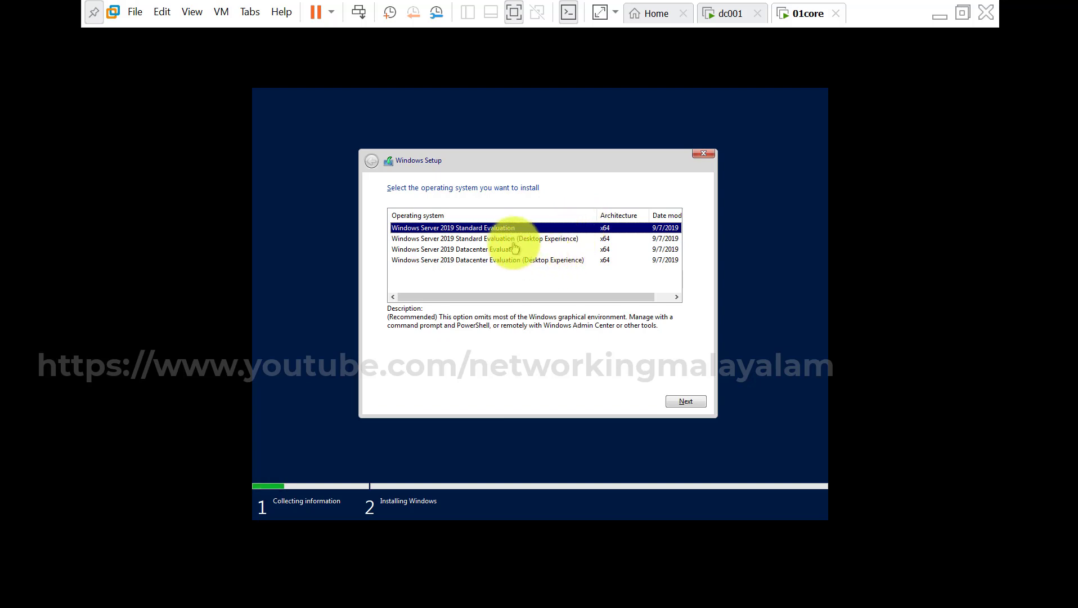
Look at the graphical desktop of dc001 to compare it with the editions offered for 01core.
left_click(735, 13)
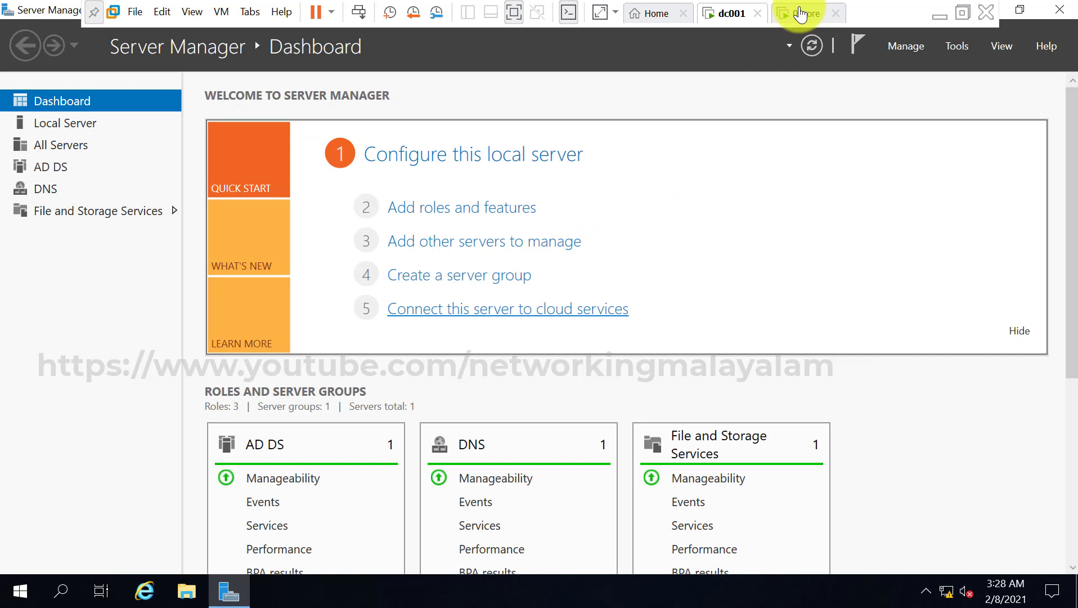
left_click(802, 13)
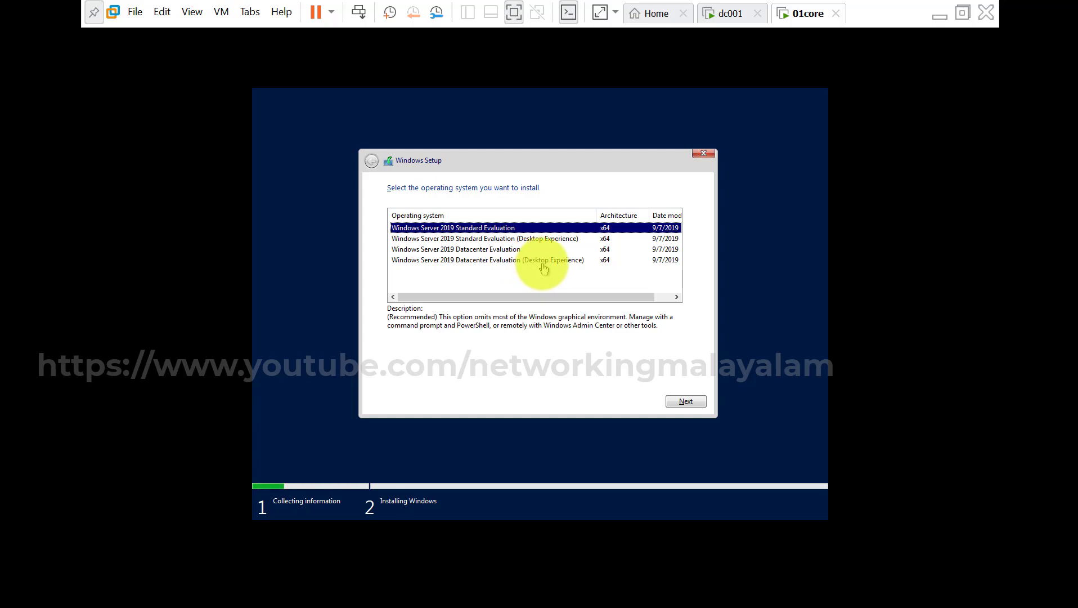
left_click(735, 14)
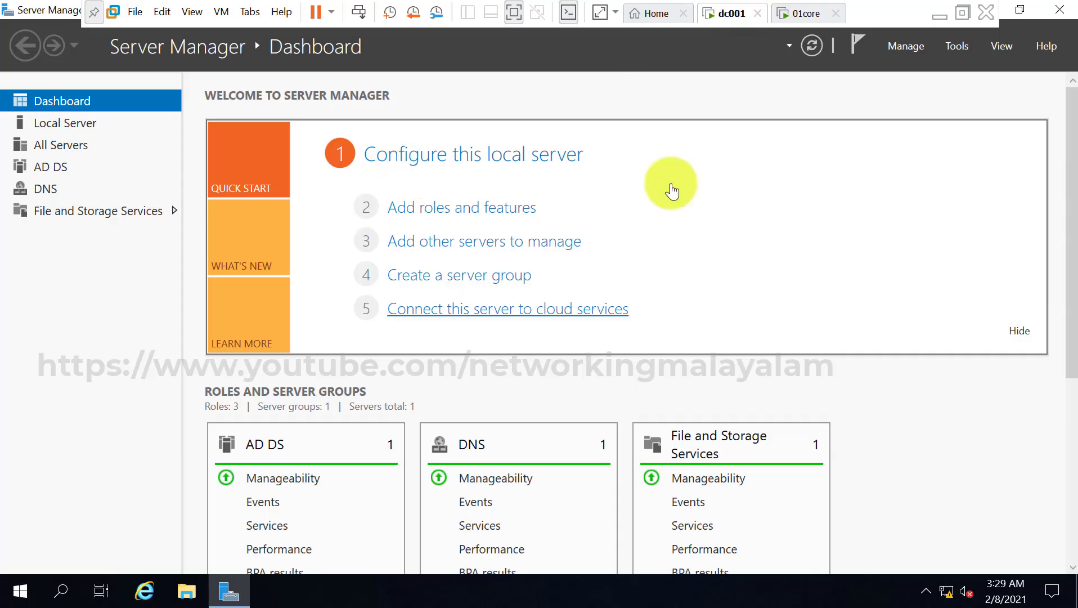
left_click(808, 15)
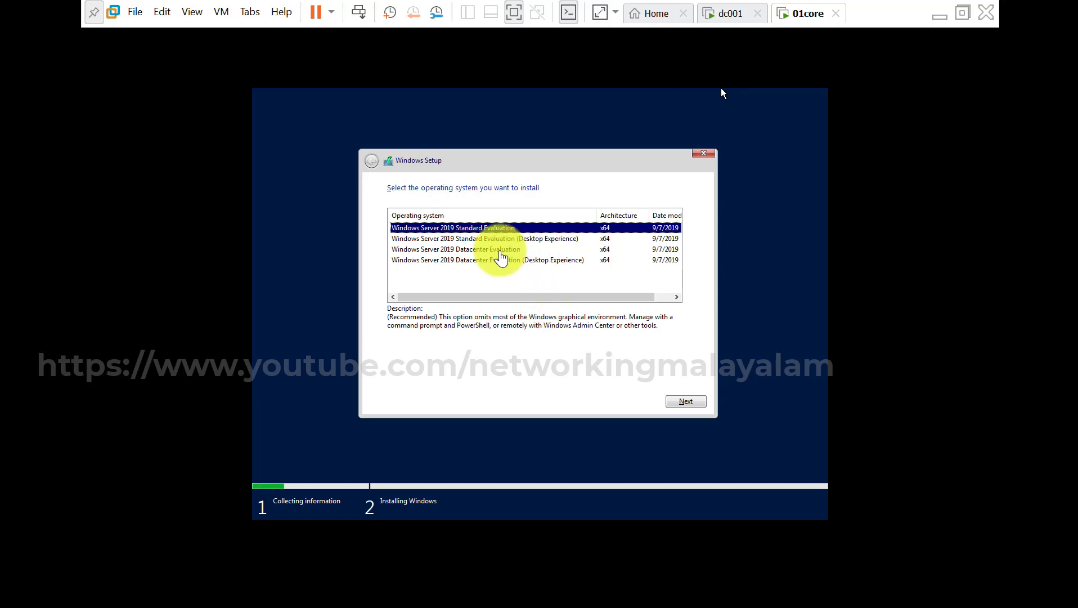
Choose the Windows Server 2019 Datacenter Evaluation edition without Desktop Experience and continue the setup.
left_click(501, 257)
left_click(501, 251)
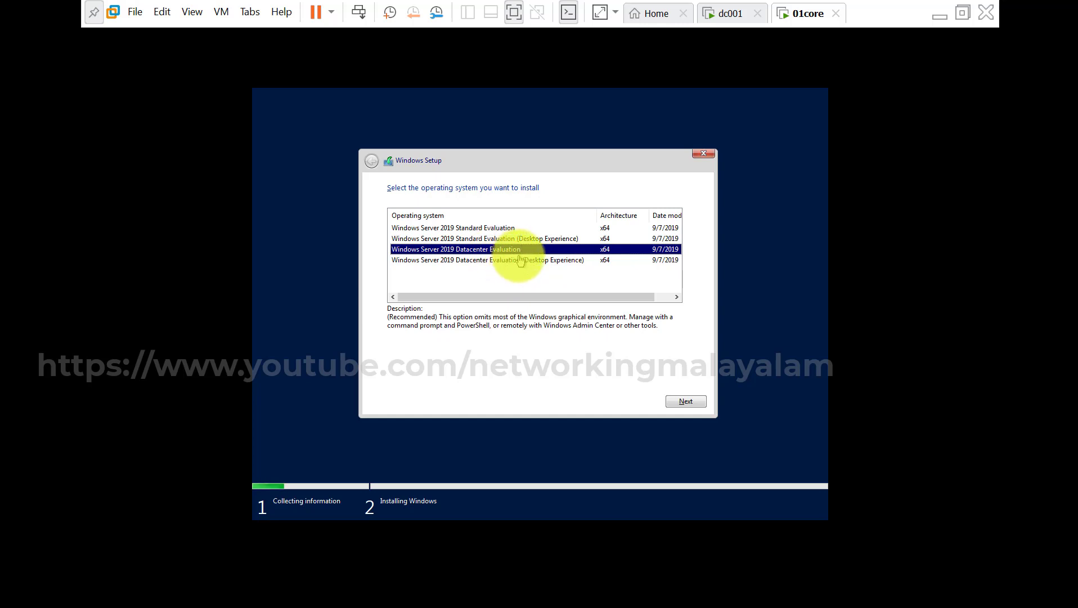
left_click(679, 403)
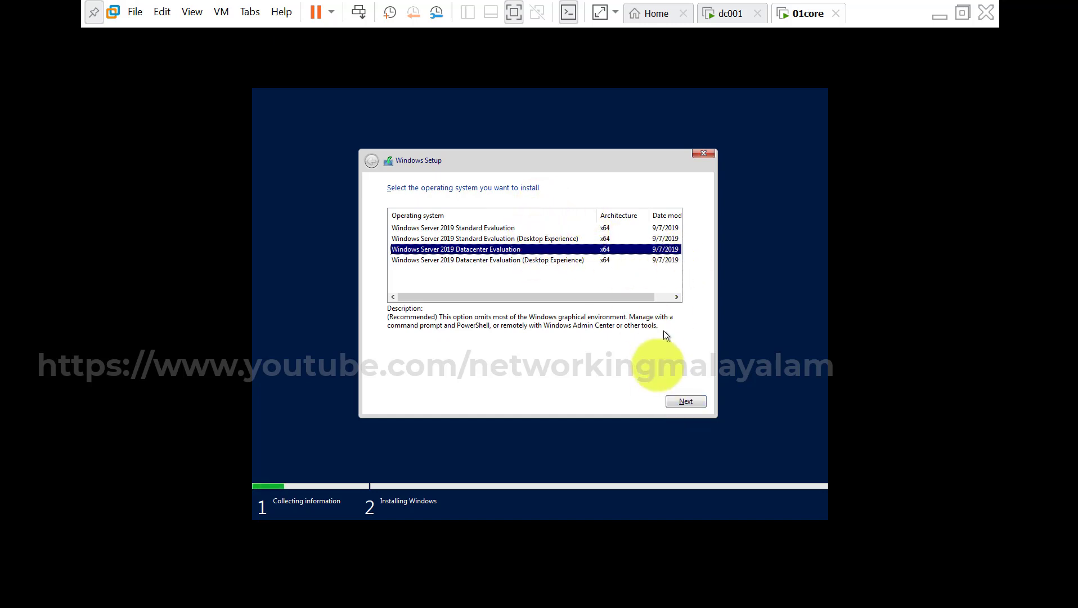
left_click(677, 400)
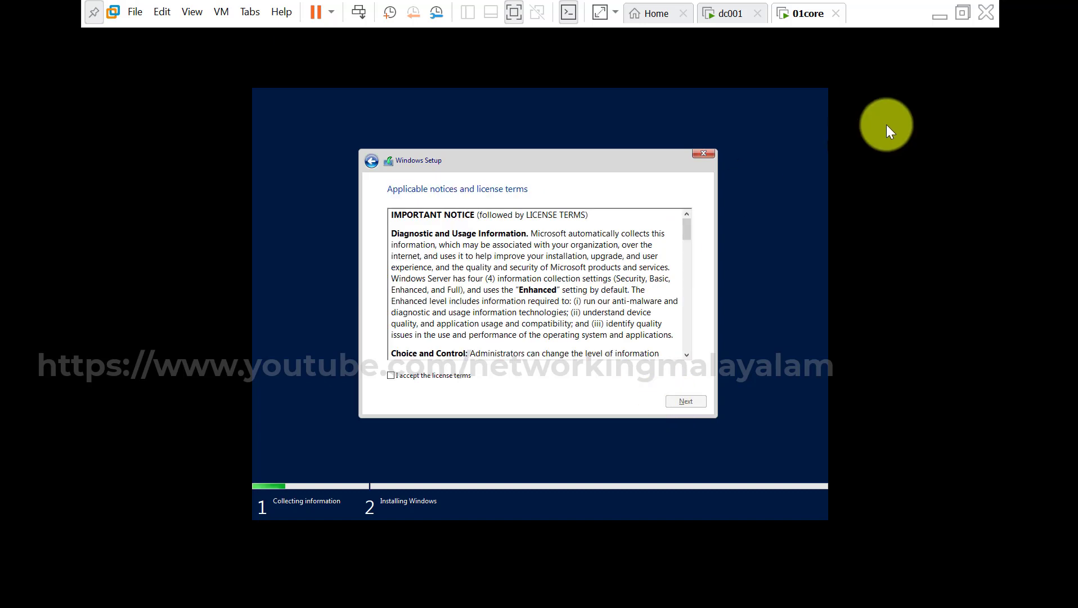
Accept the license terms and start a custom, Windows-only installation.
left_click(391, 375)
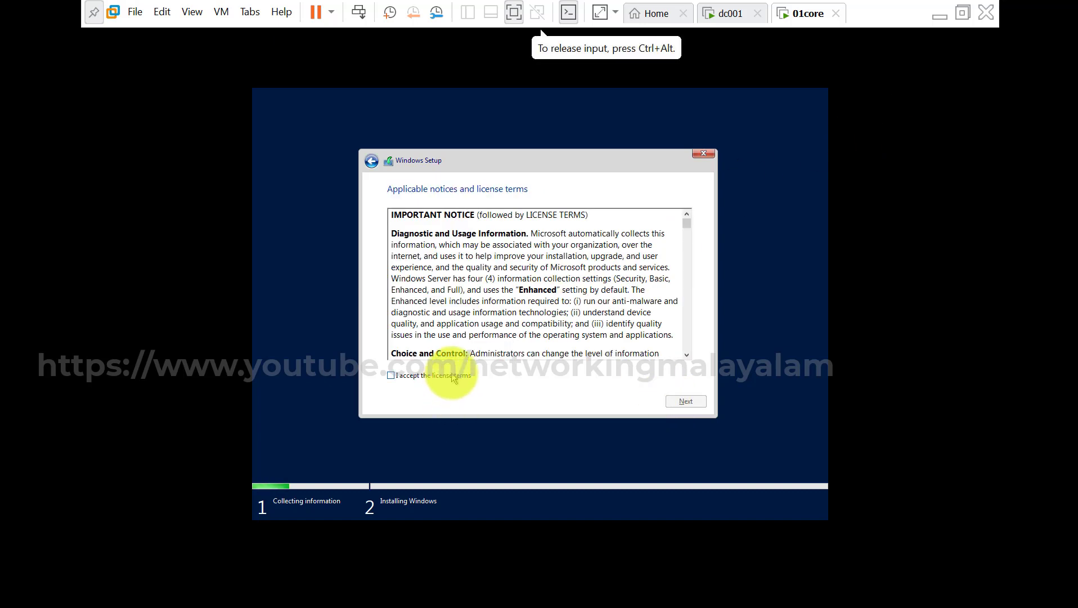
left_click(678, 402)
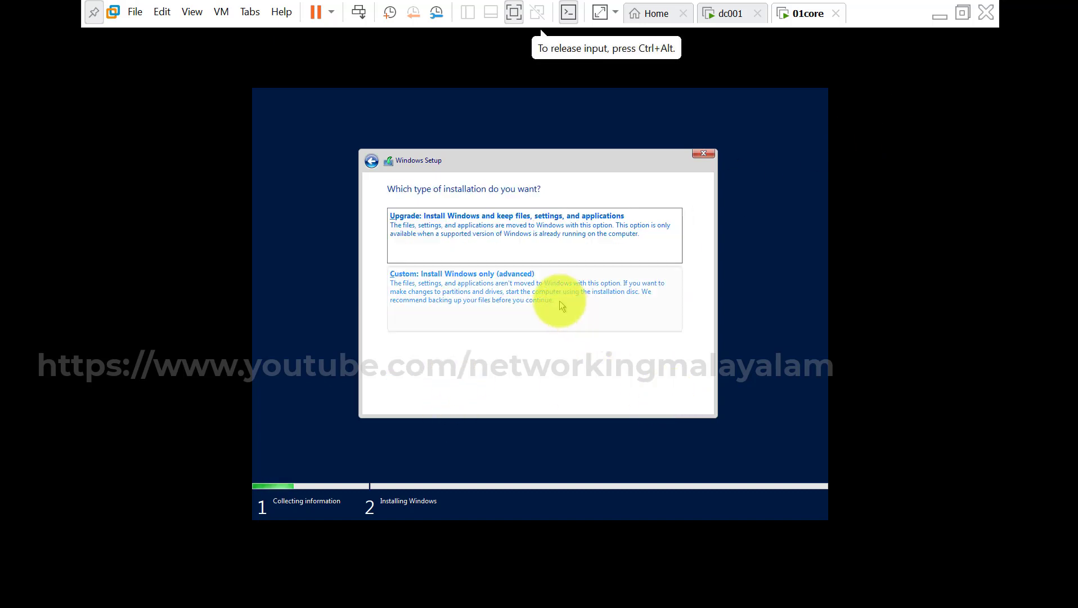
left_click(559, 301)
left_click(686, 401)
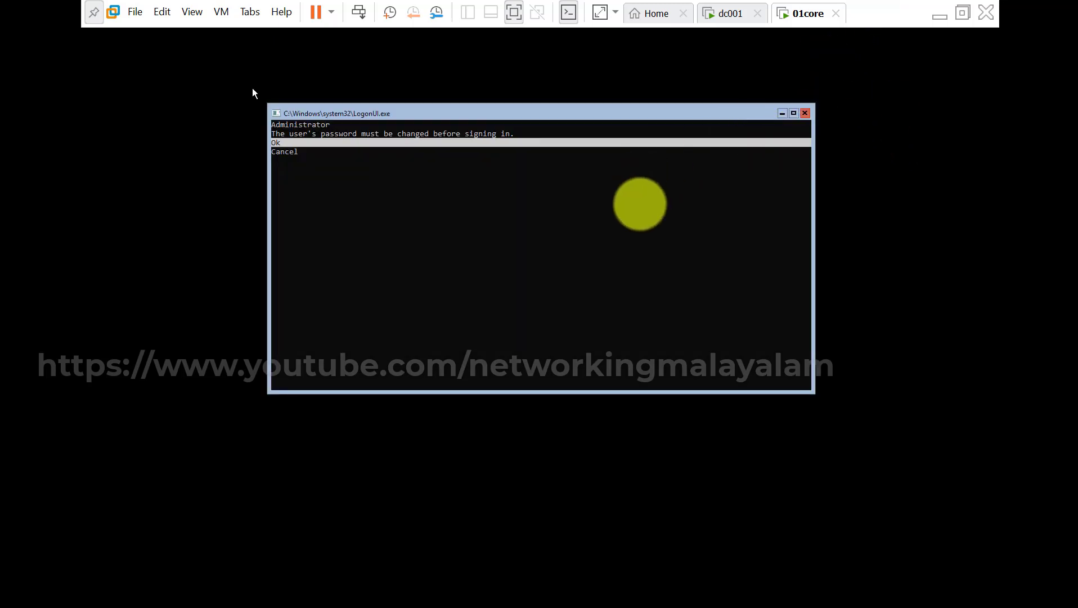
Enter and confirm a new Administrator password on 01core to sign in to the command prompt.
left_click(726, 13)
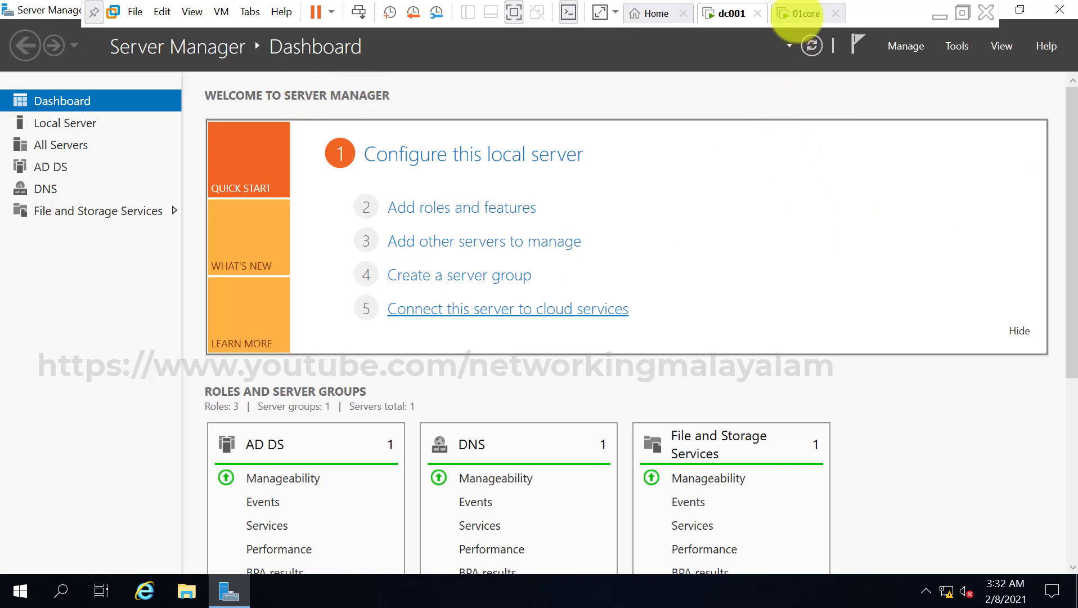
left_click(802, 14)
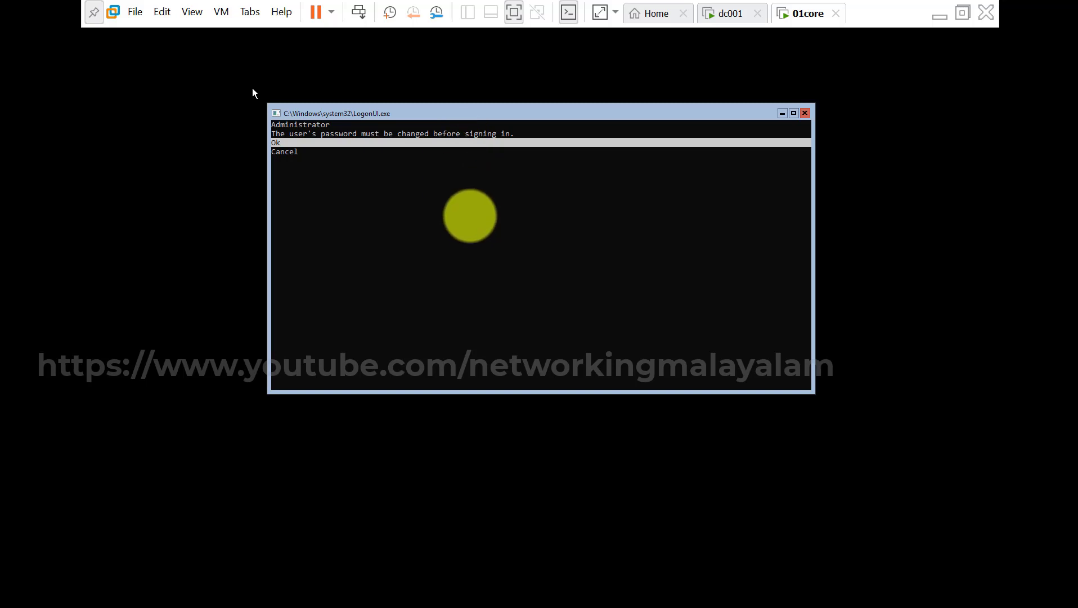
left_click(458, 198)
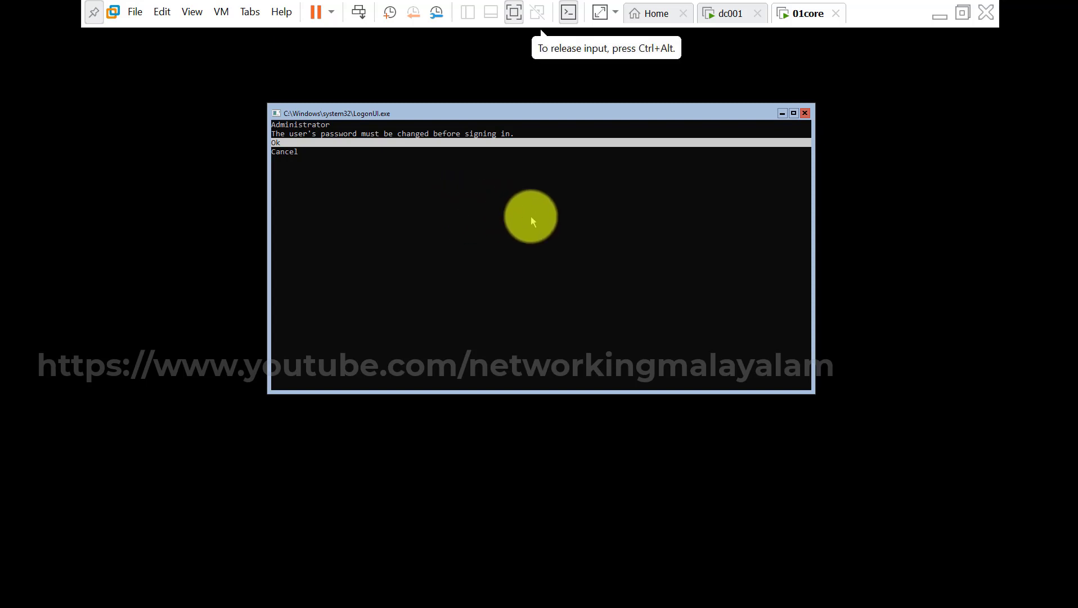
key("Return")
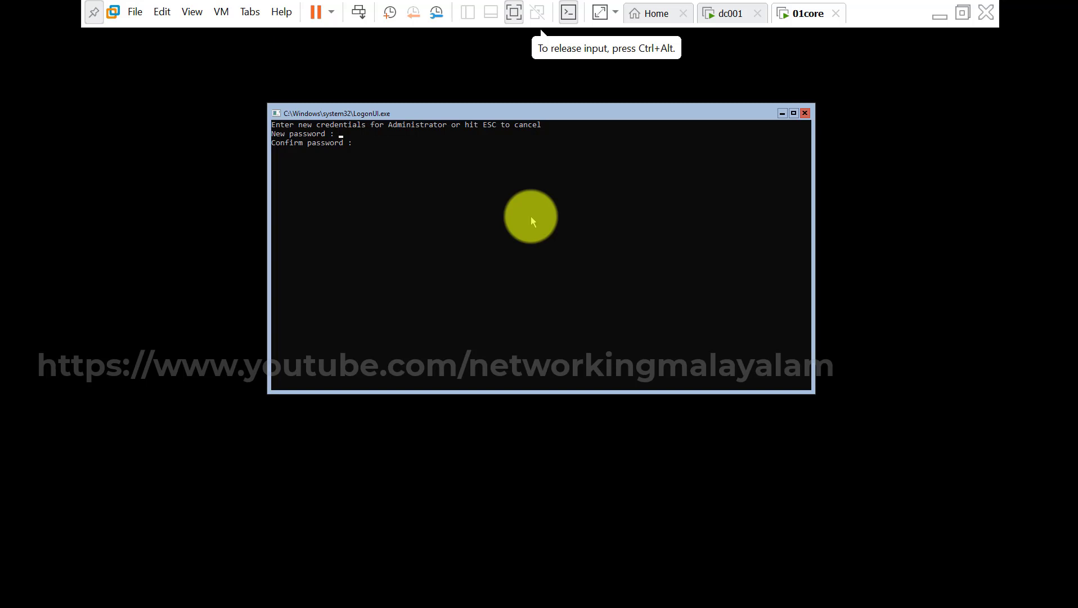
type("*****")
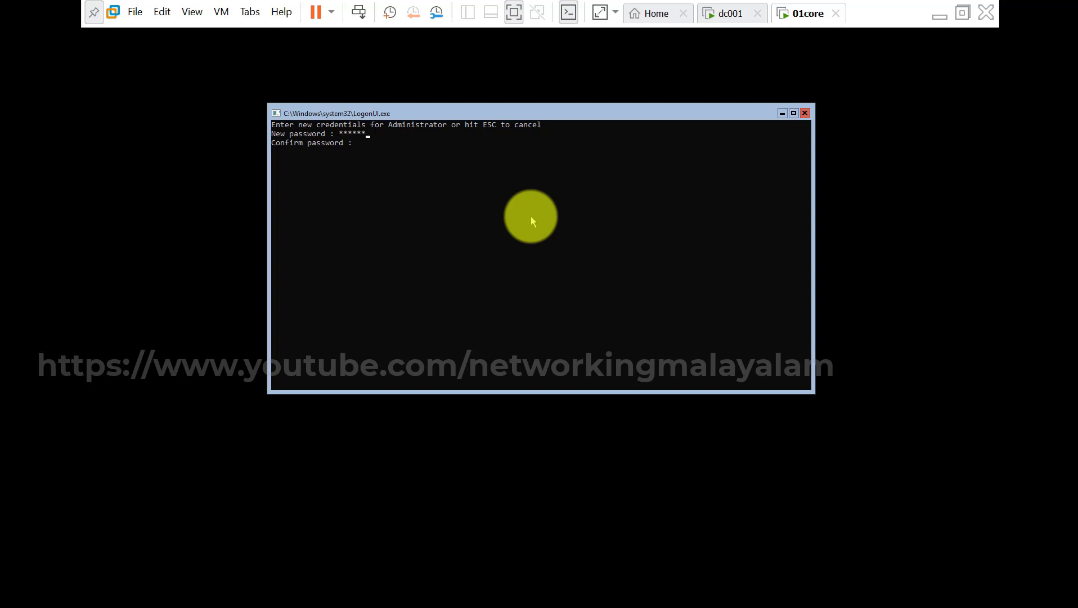
type("******")
key("BackSpace")
key("BackSpace")
type("*********")
key("Return")
key("Return")
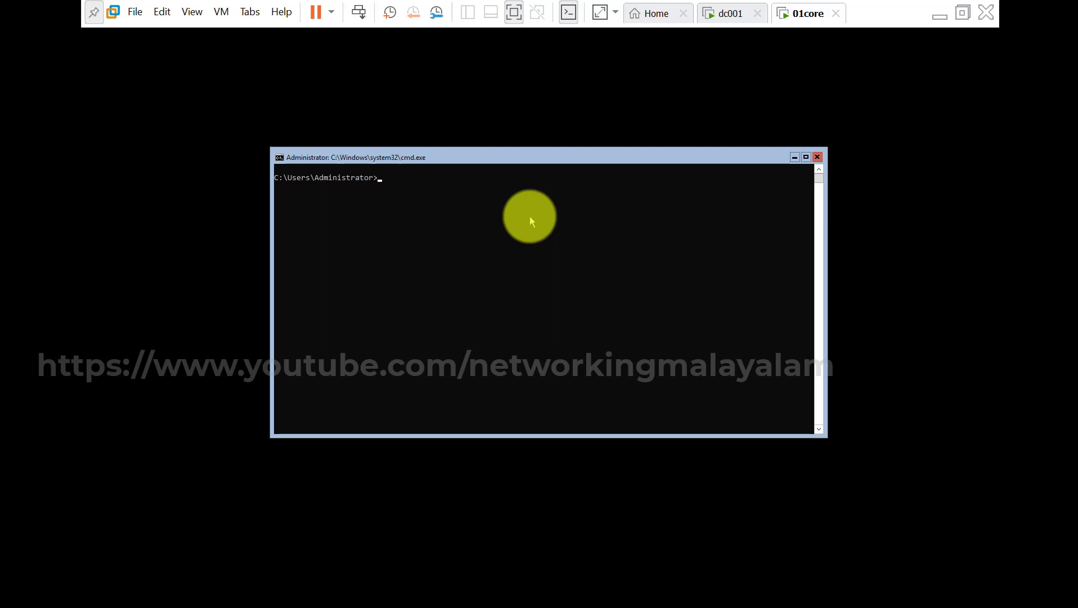
Launch the Server Configuration tool from the command prompt with sconfig.
key("ctrl+q")
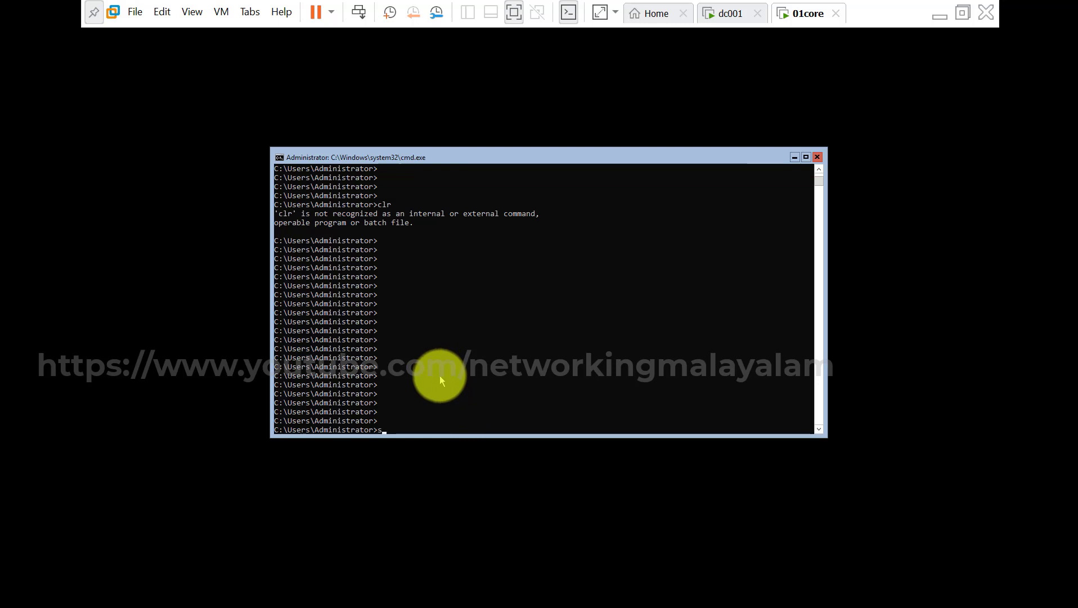
type("sconfig")
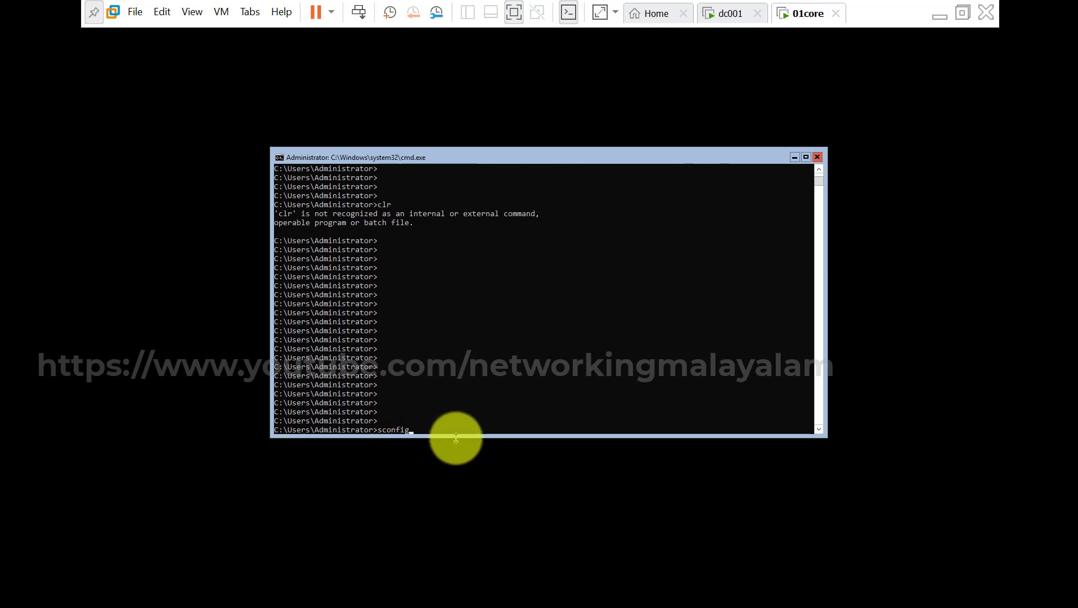
key("Return")
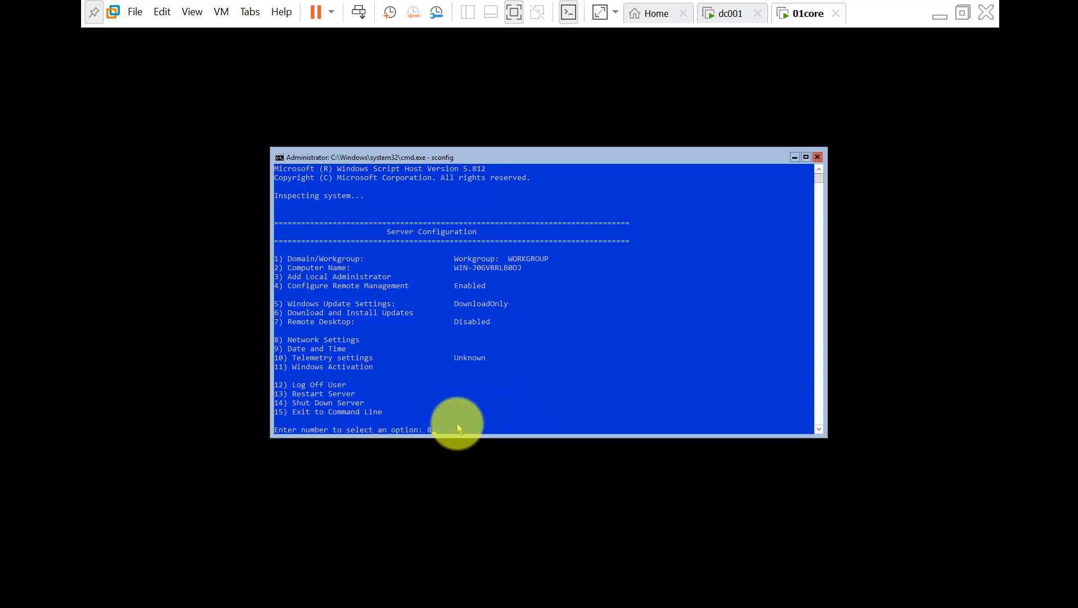
Enter the network settings of Server Configuration (option 8) and select network adapter 1.
key("Return")
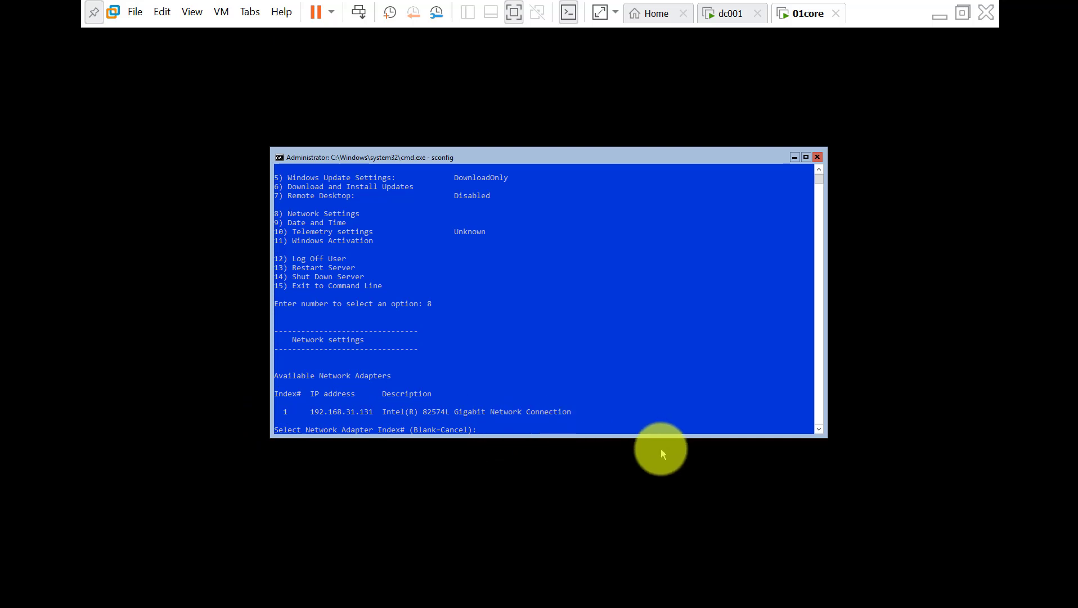
type("1")
key("Return")
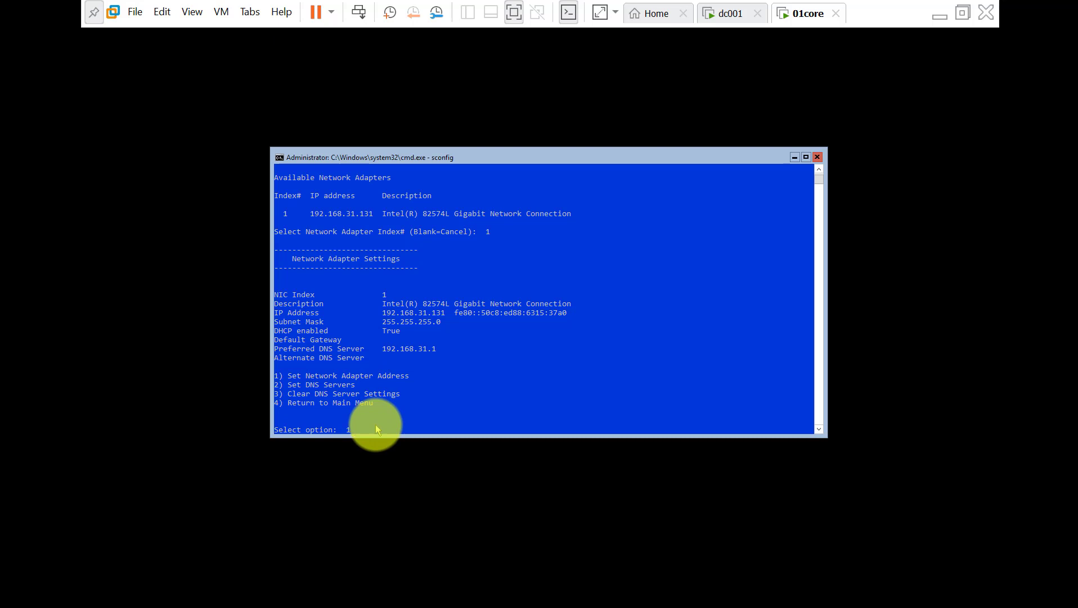
Set the network adapter to static IP address 192.168.1.75 with the default subnet mask 255.255.255.0.
key("Return")
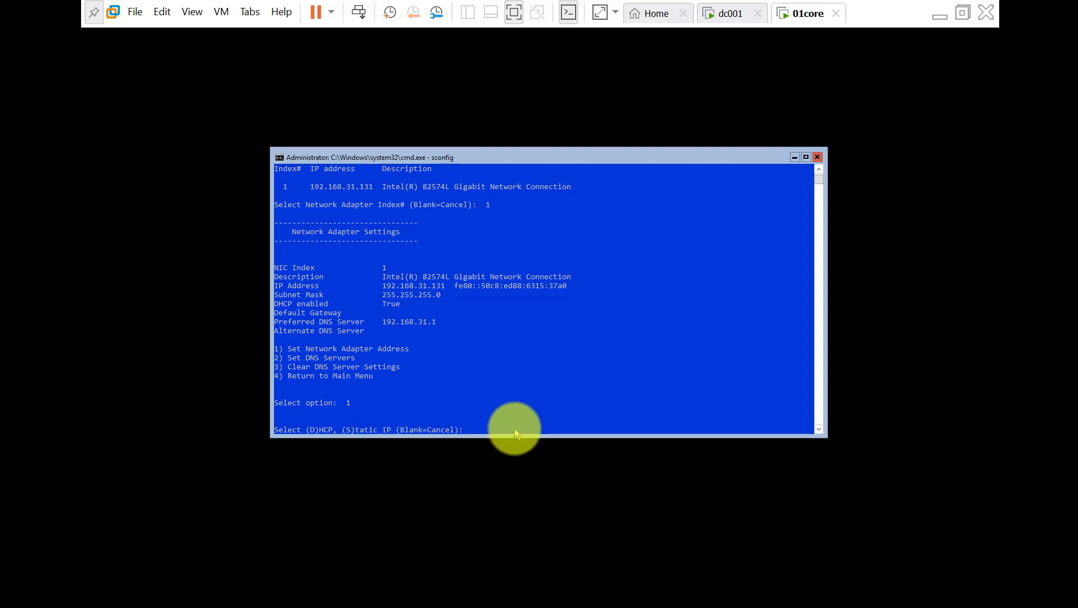
type("s")
key("Return")
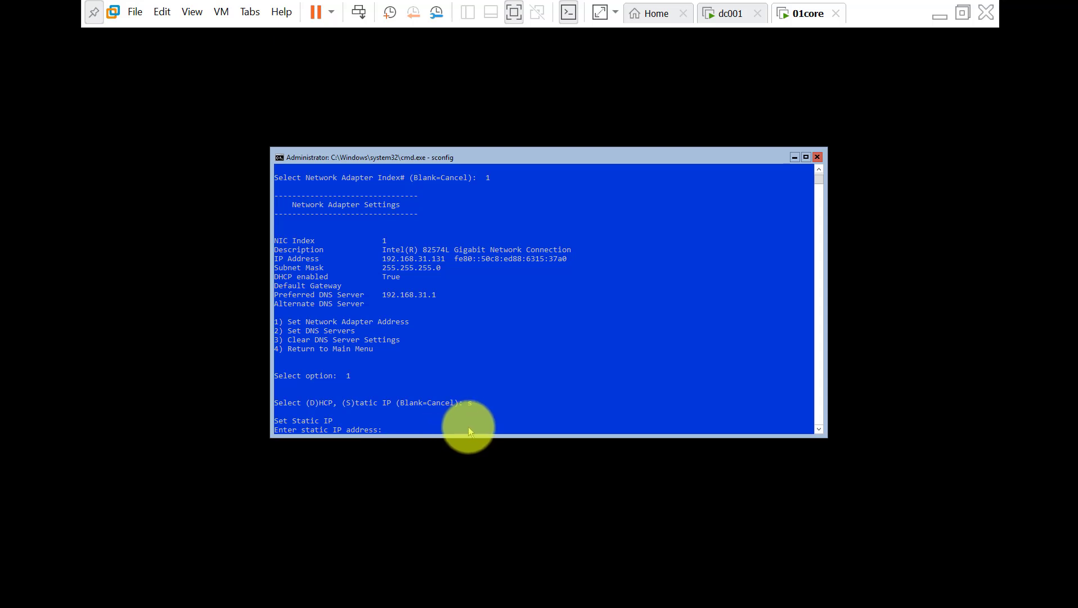
type("192.168.1.75")
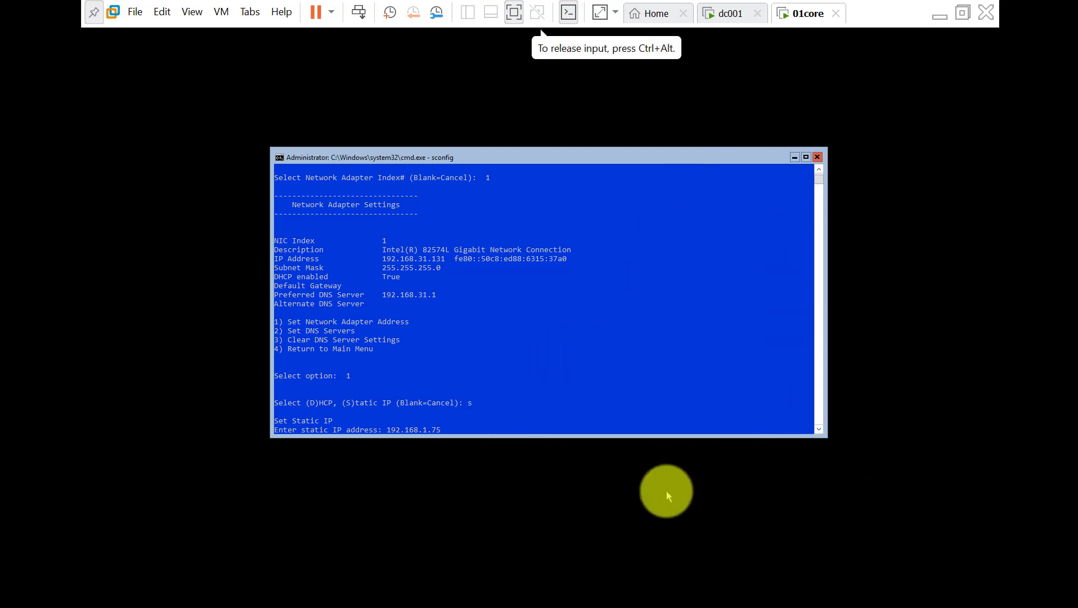
key("ctrl+m")
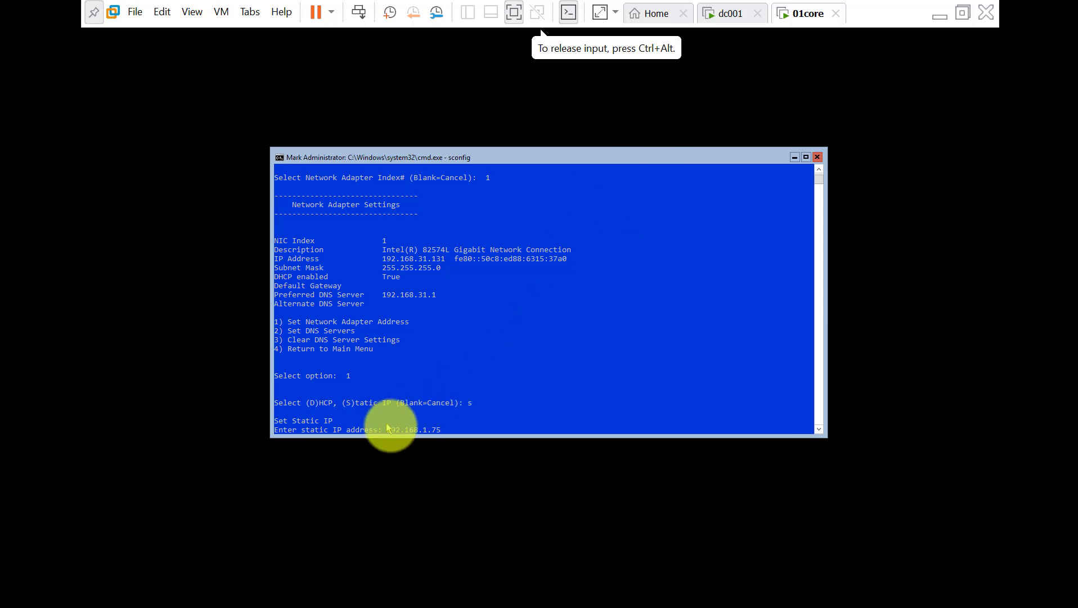
key("Escape")
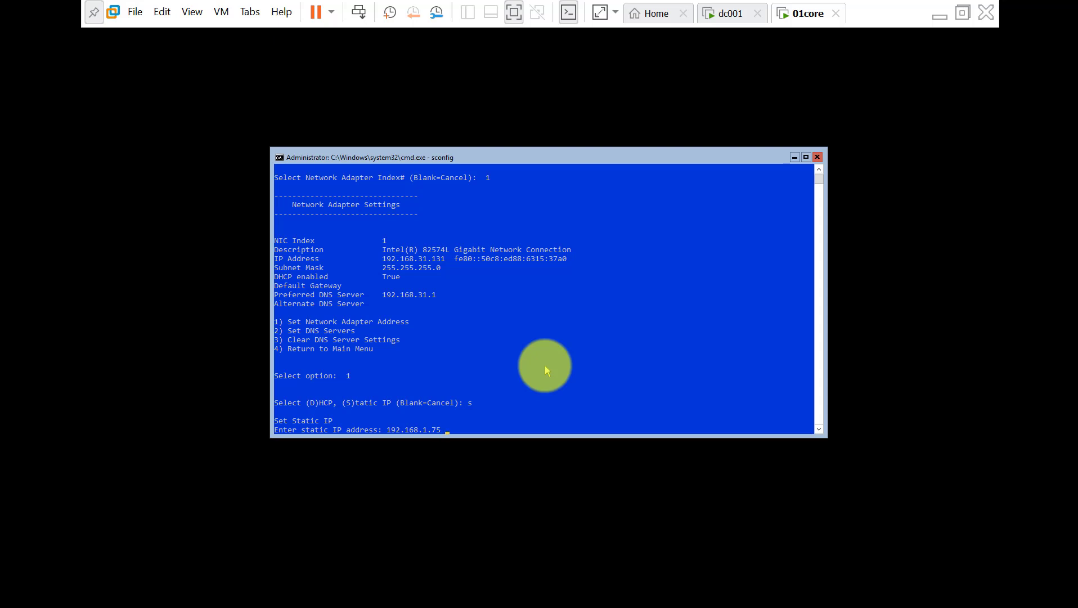
key("Return")
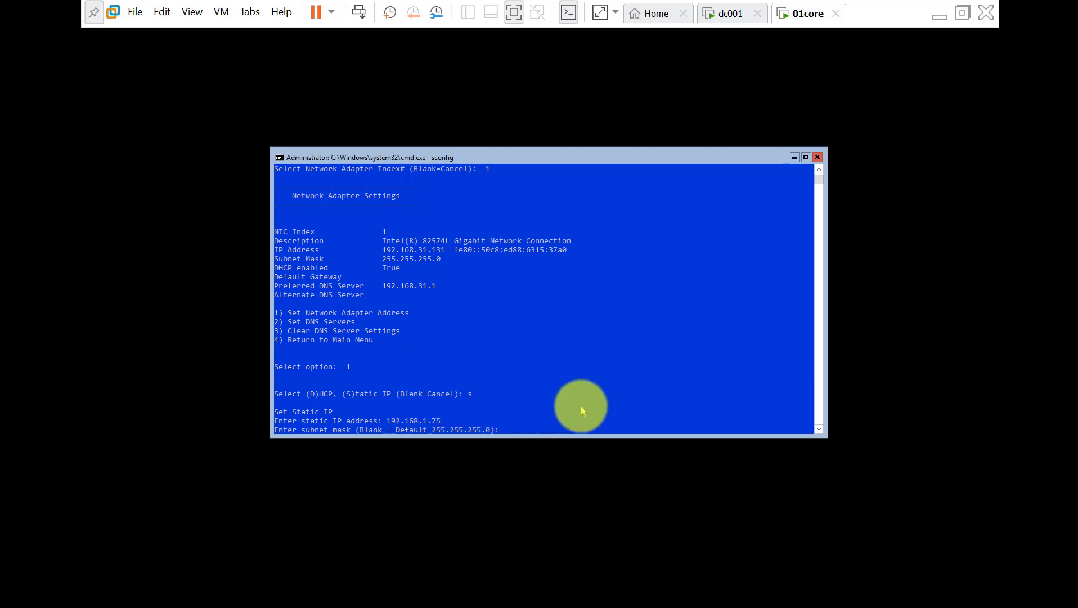
key("Return")
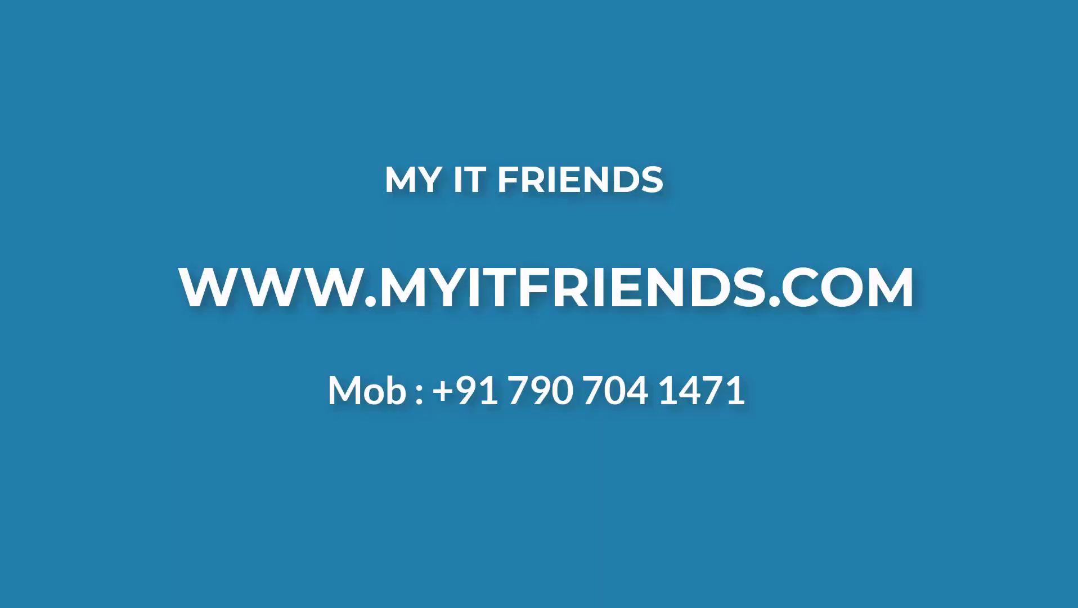